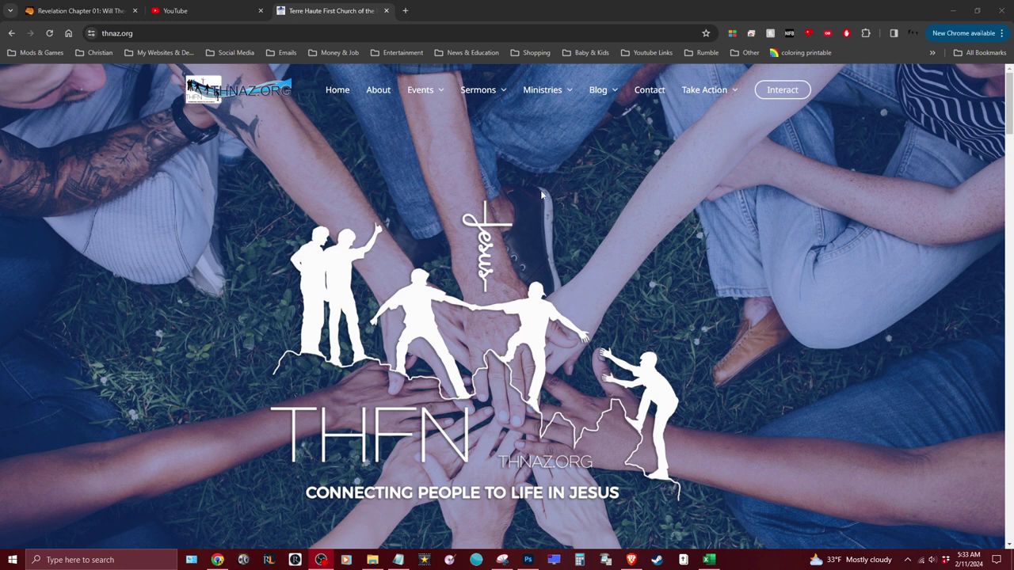
Step: Reach the thnaz.org log-in page through Interact and sign in with the administrator username and password
left_click(778, 91)
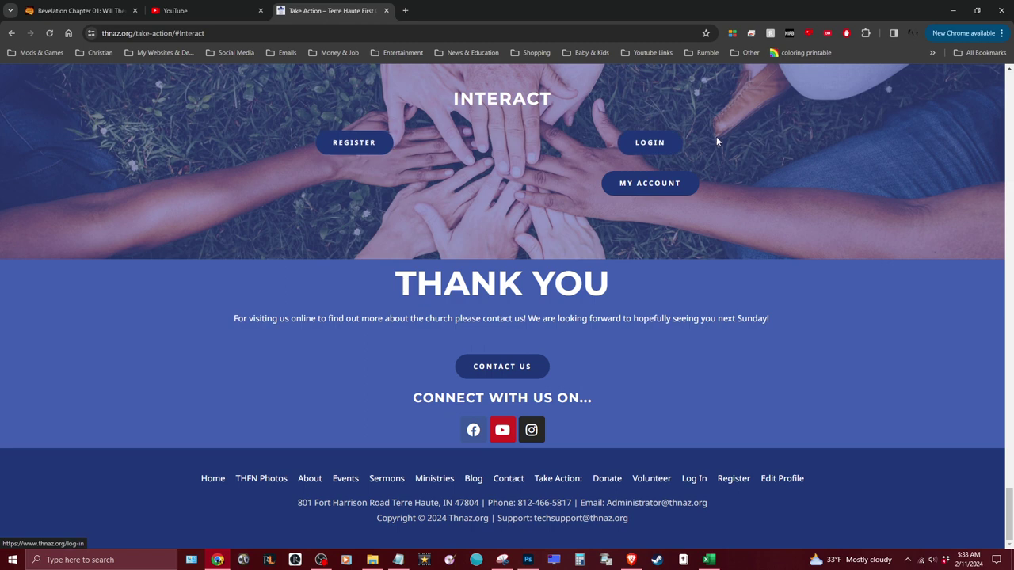
left_click(649, 142)
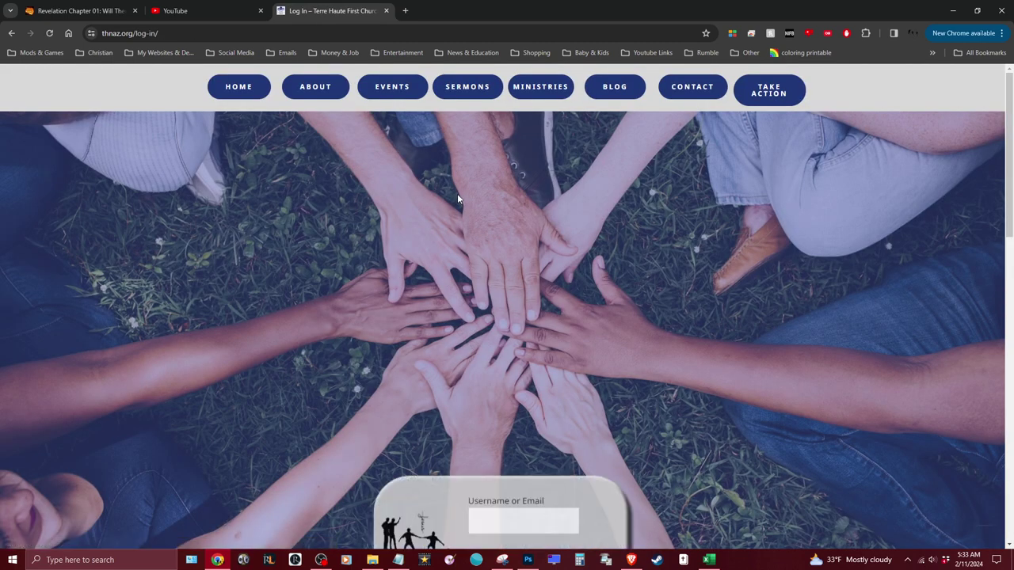
left_click(495, 342)
type("admin")
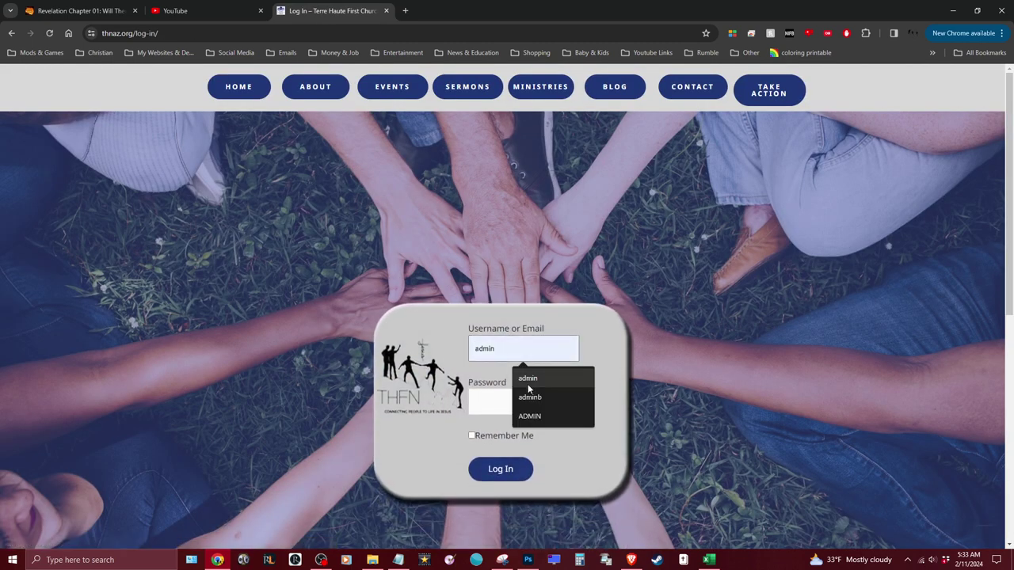
left_click(479, 401)
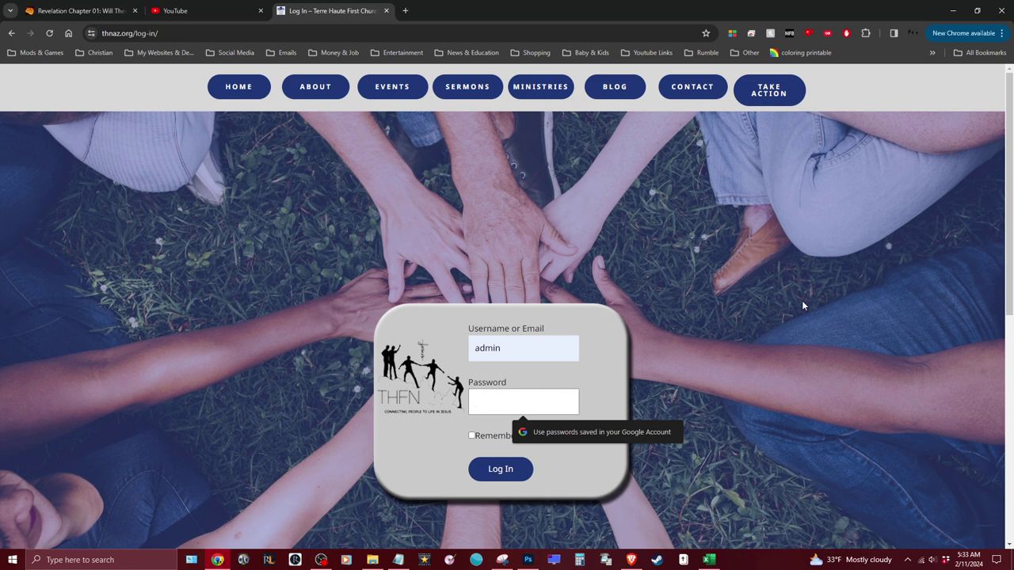
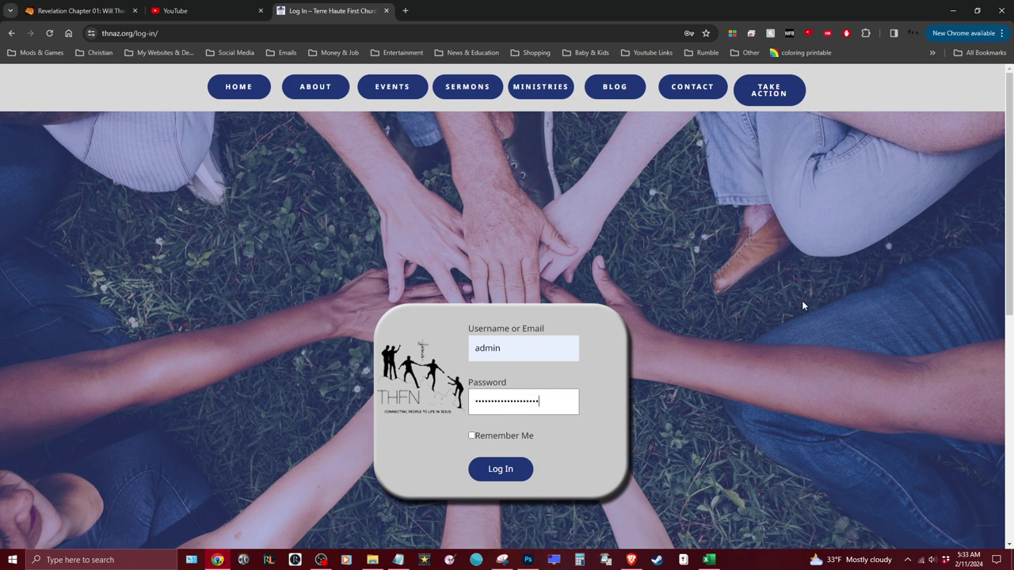
left_click(500, 469)
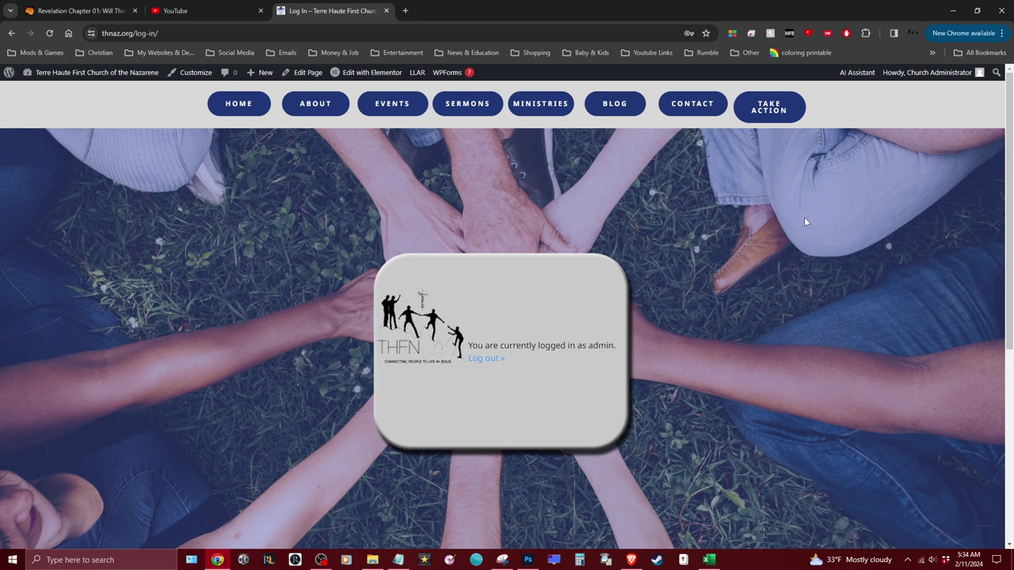
Step: Open the ABOUT page and scroll through Our Mission, Church Membership and the Our Faith statements
left_click(314, 113)
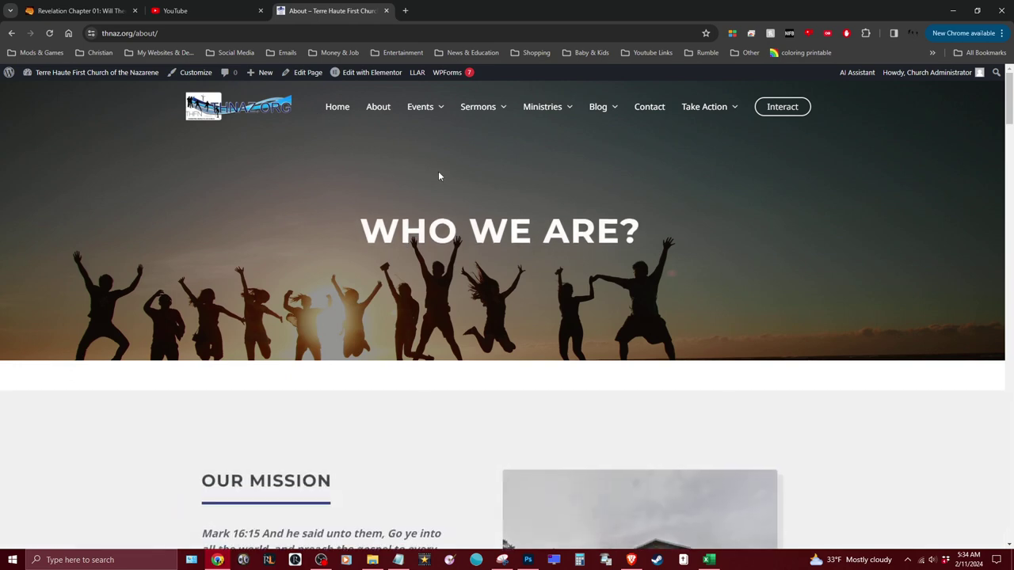
scroll(617, 238, "down", 4)
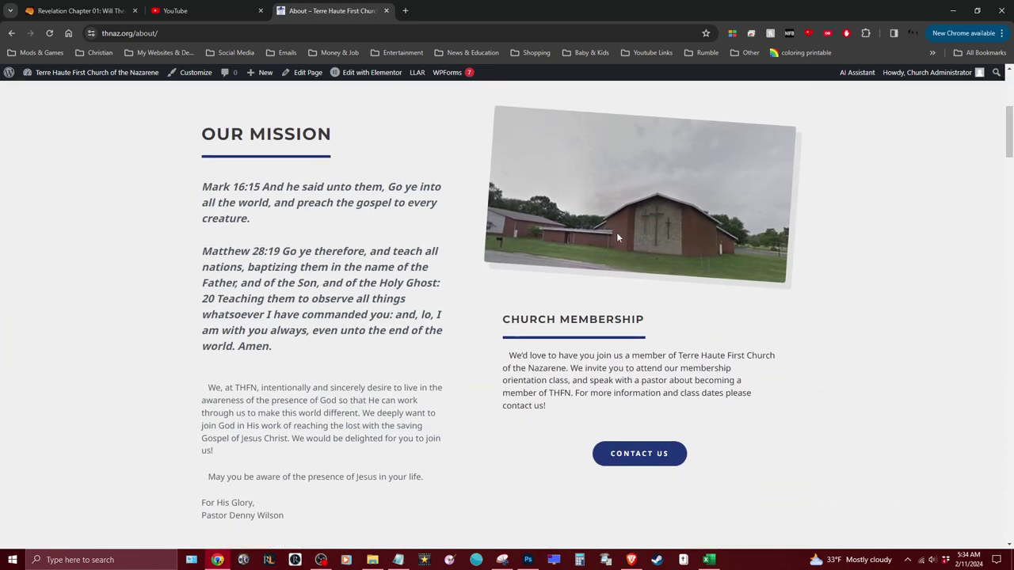
scroll(616, 232, "down", 1)
scroll(444, 277, "down", 3)
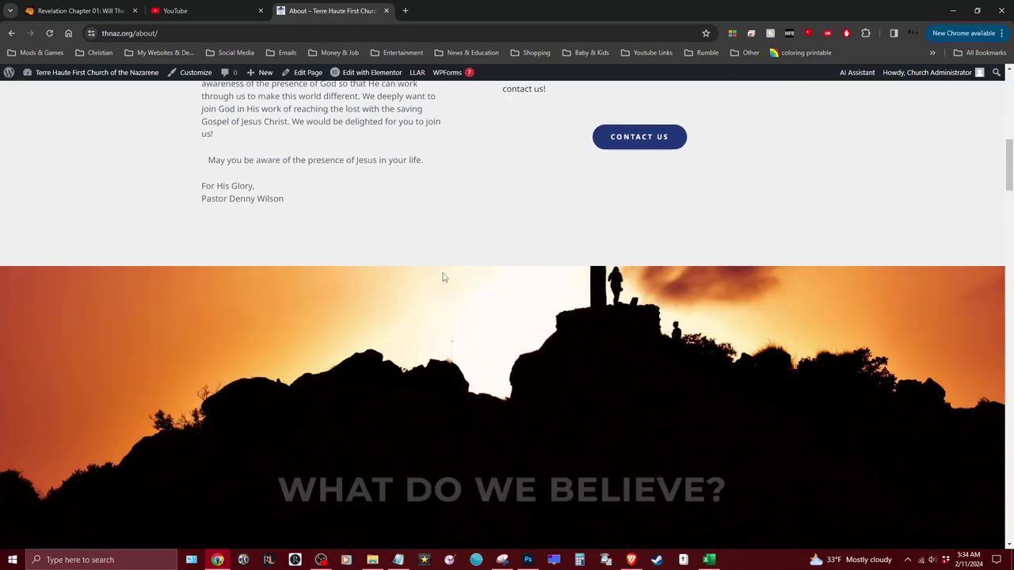
scroll(444, 276, "down", 6)
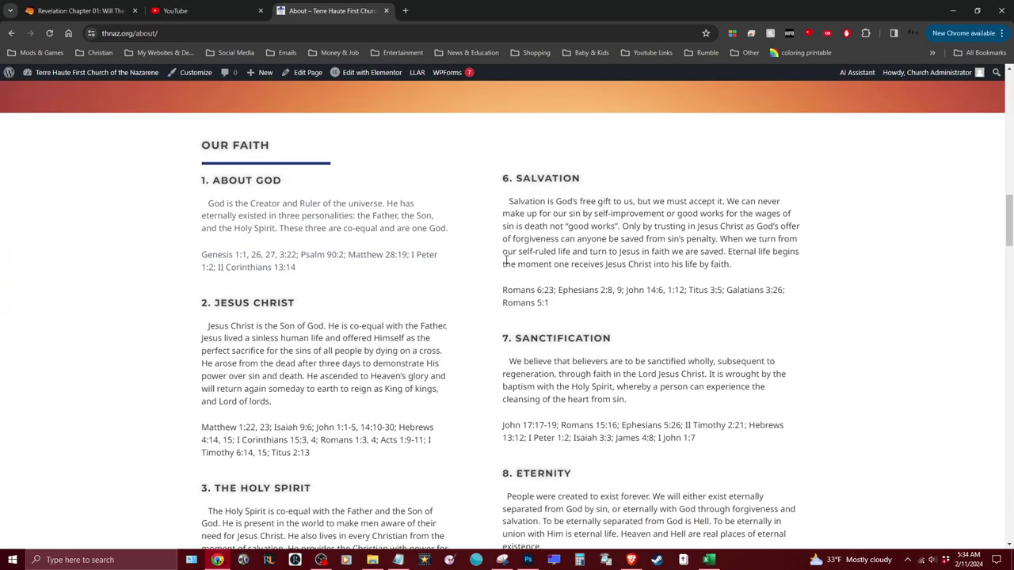
scroll(522, 257, "down", 8)
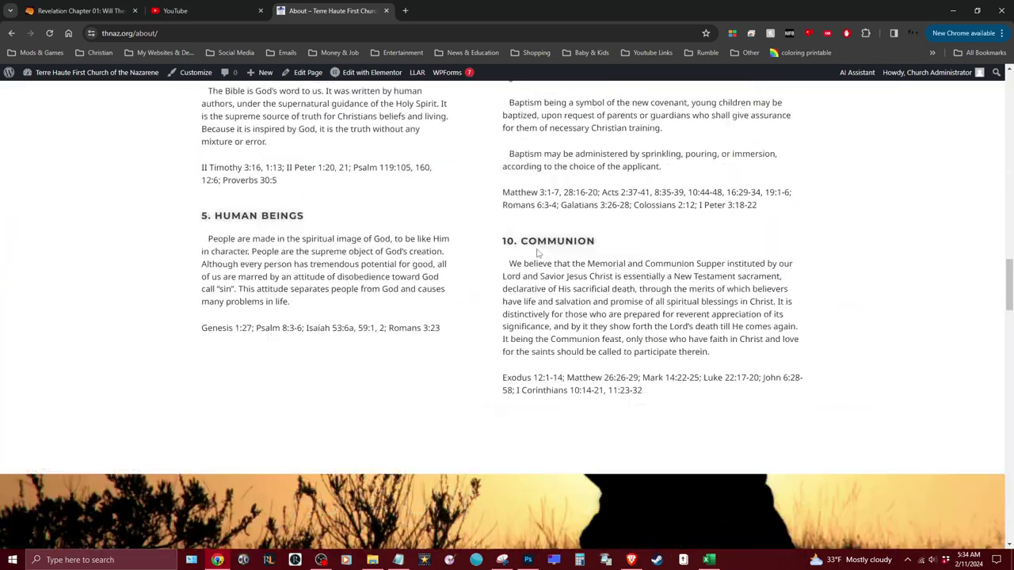
scroll(537, 252, "up", 6)
mouse_move(360, 77)
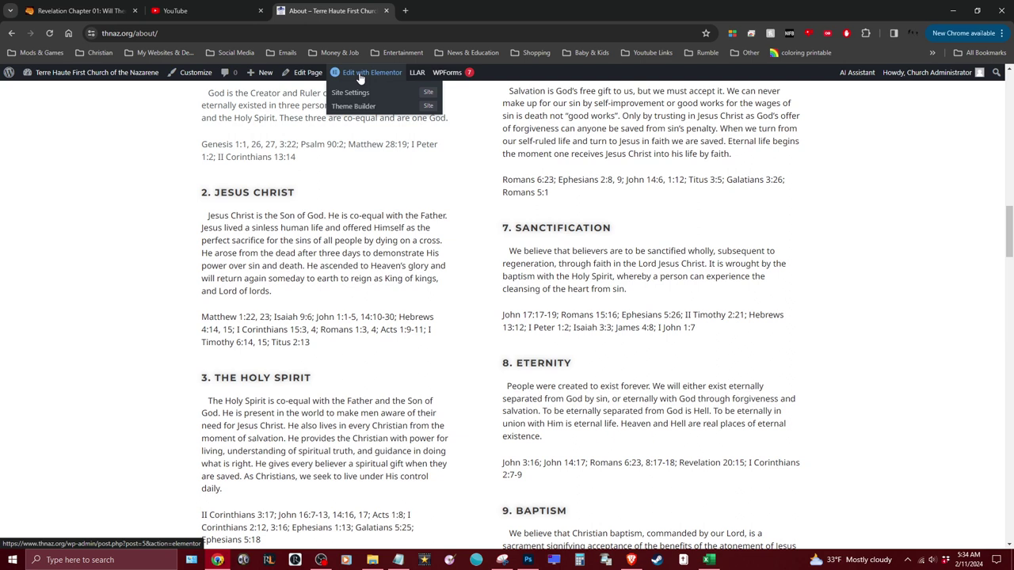
Step: Load the About page in Elementor and scroll past the WHO WE ARE? banner to Our Mission
left_click(388, 77)
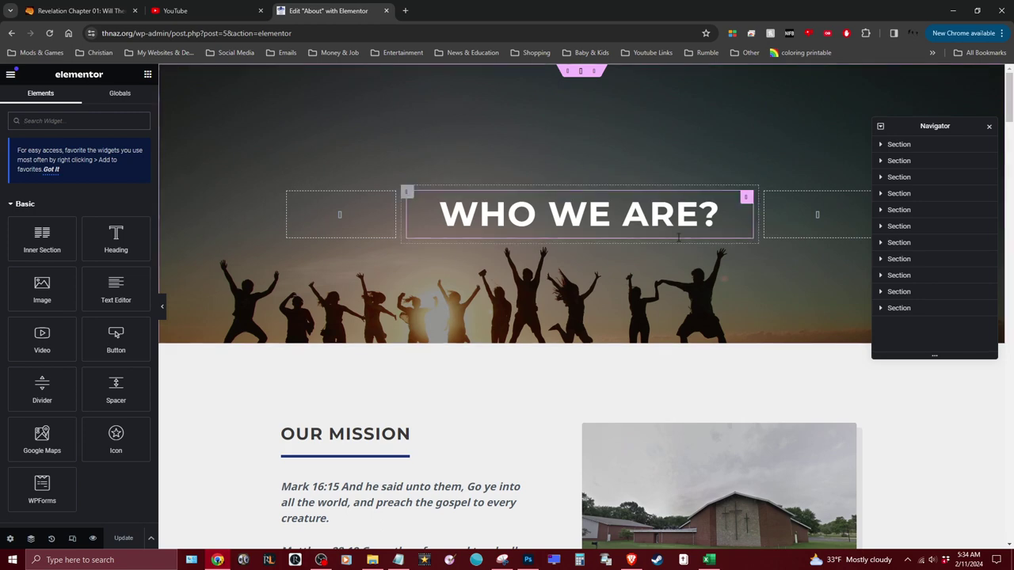
scroll(590, 294, "down", 5)
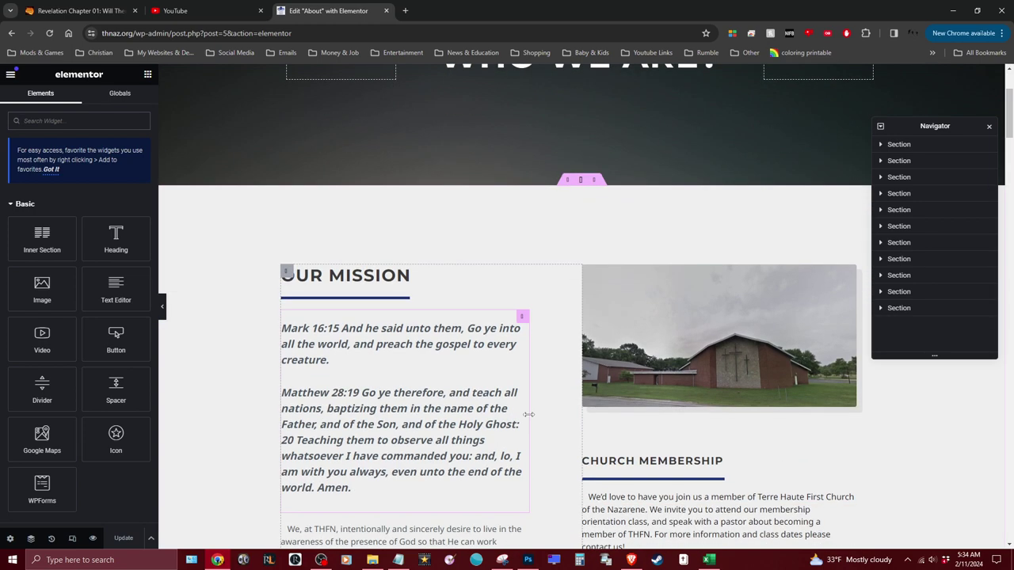
scroll(566, 380, "up", 5)
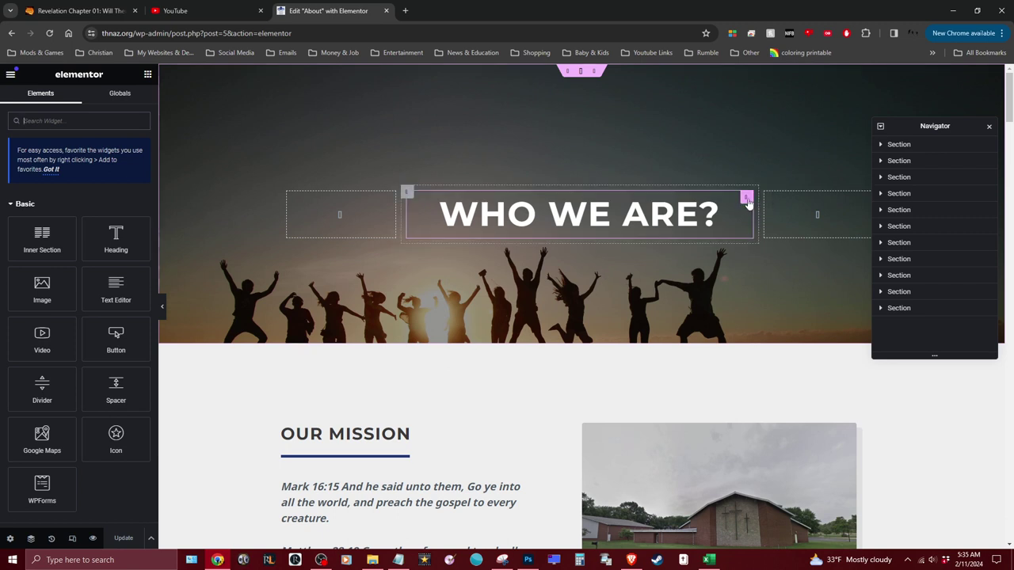
Step: Replace the hero Icon Box title WHO WE ARE? with 'Test' and save the page
left_click(745, 197)
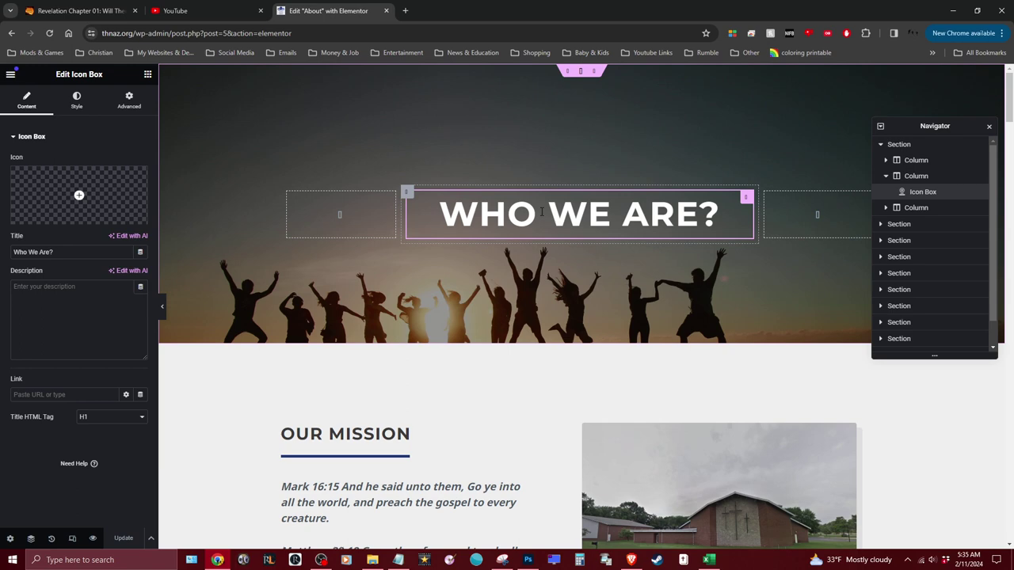
left_click(69, 251)
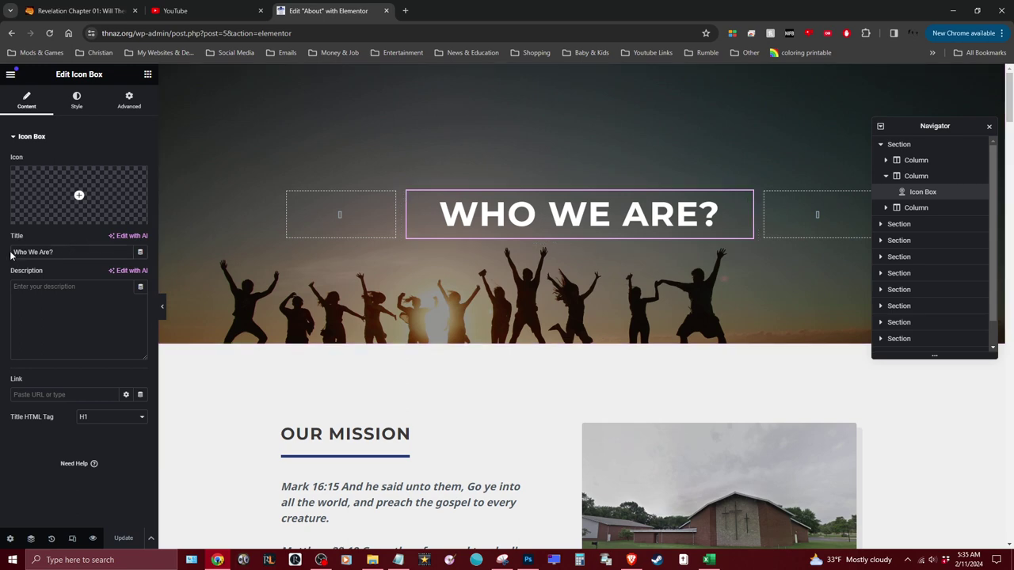
triple_click(108, 252)
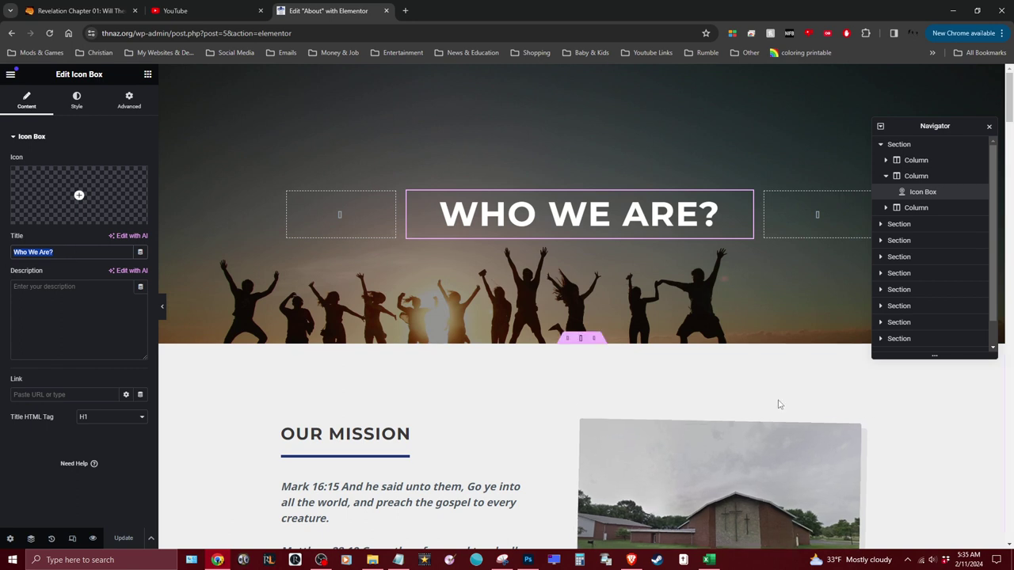
left_click(63, 252)
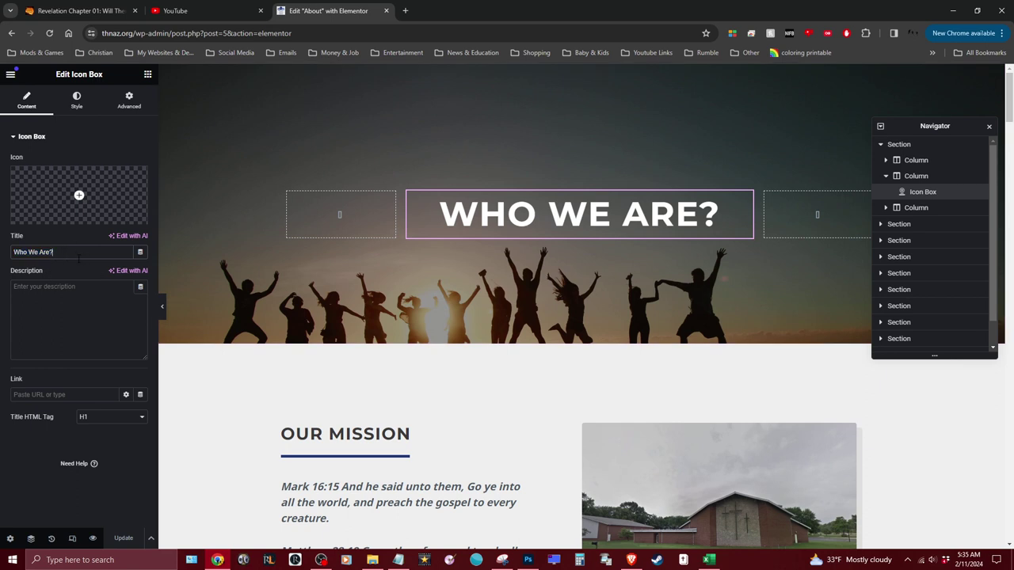
left_click_drag(78, 255, 1, 262)
type("Test")
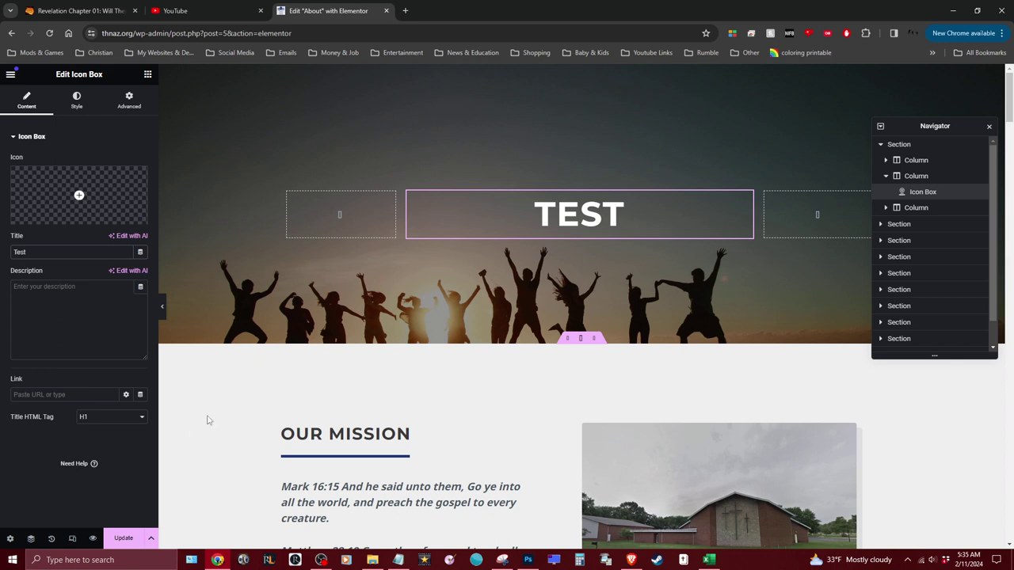
left_click(119, 542)
Step: Change the hero title from 'Test' to 'Who are we?' and bring up the editor's main menu
double_click(20, 252)
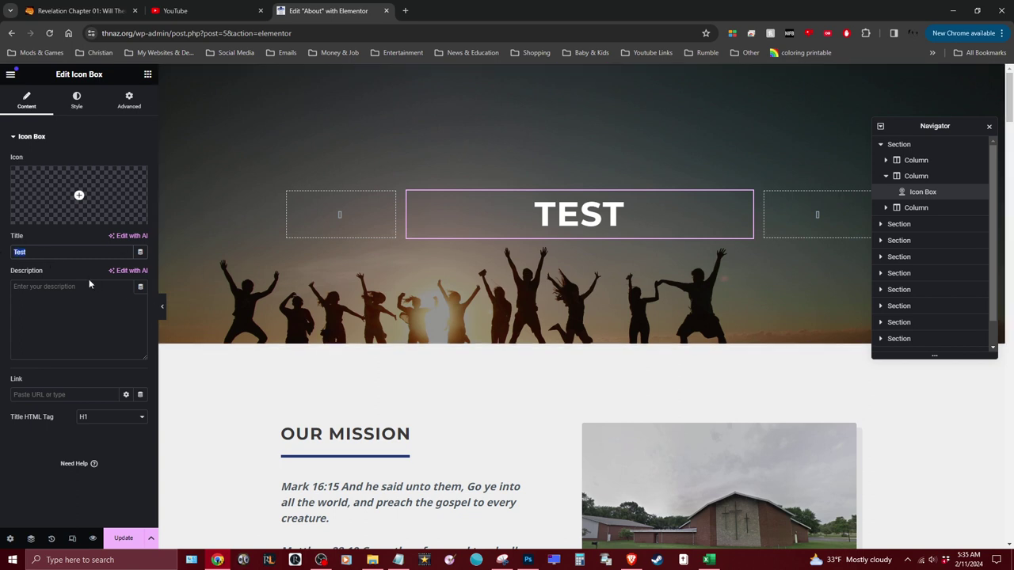
type("Whoi")
key("BackSpace")
type("a")
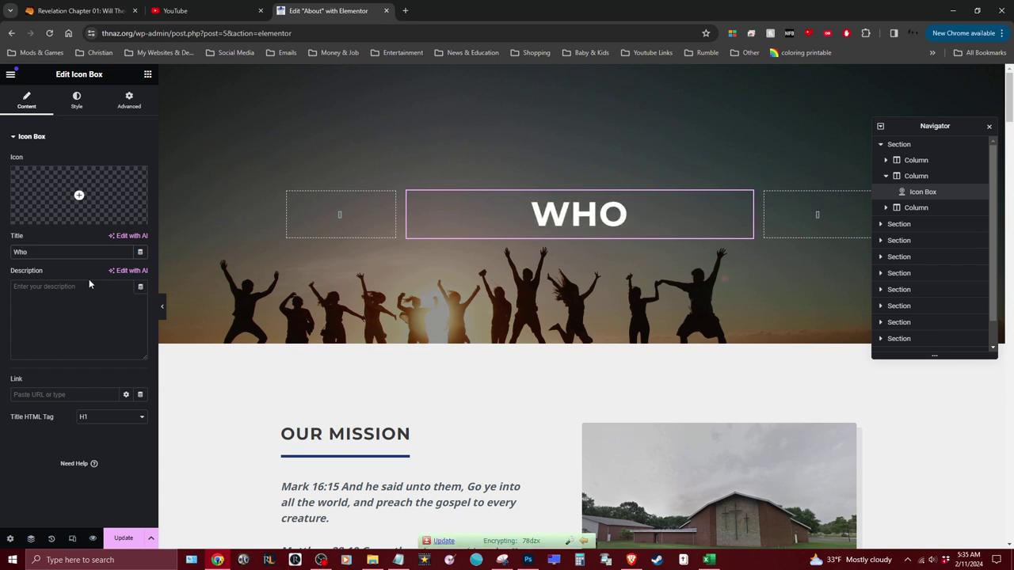
type("re we")
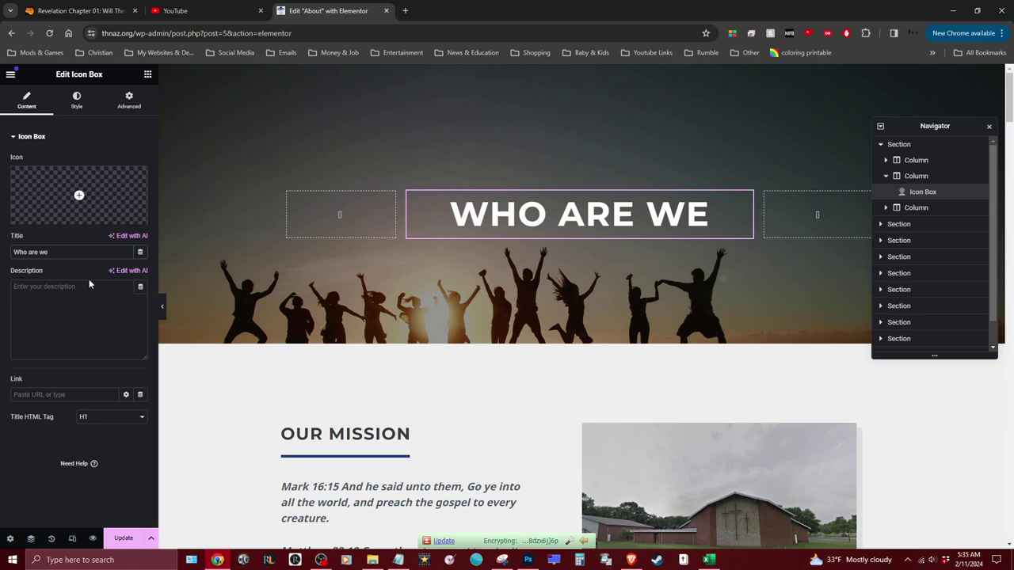
type("?")
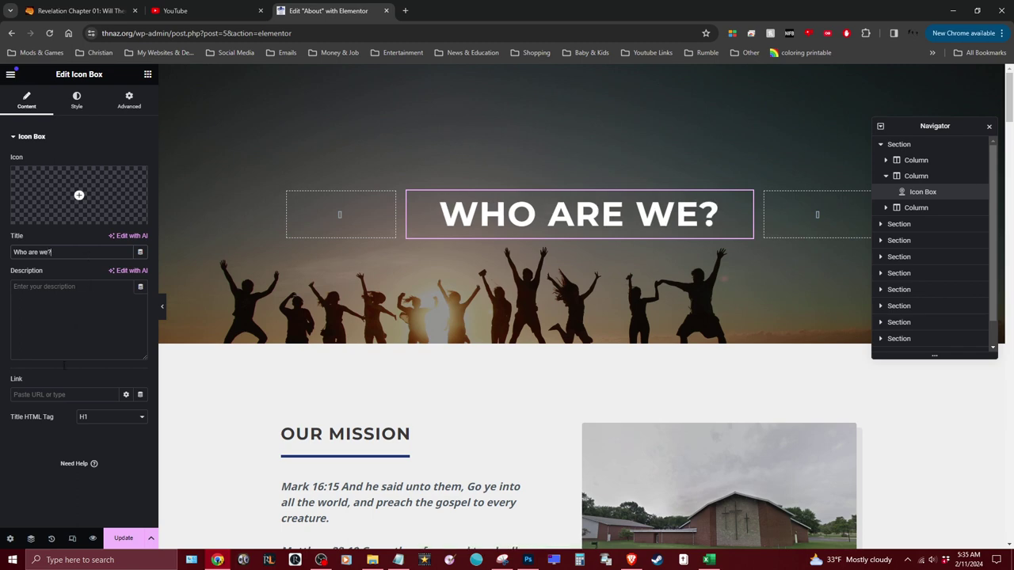
left_click(11, 76)
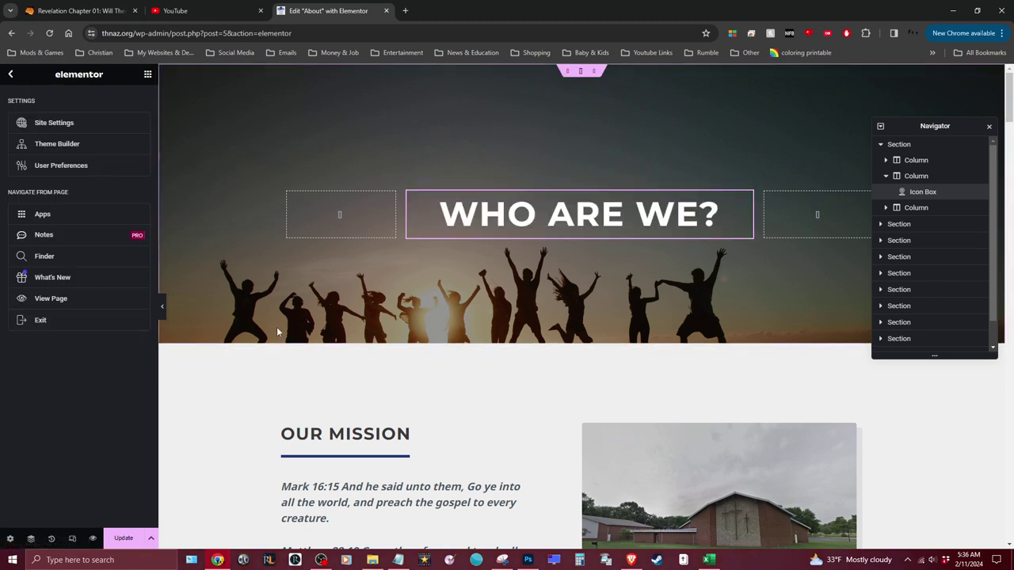
Step: Exit Elementor without saving, then relaunch it on the About page, leaving the WordPress editor
left_click(42, 321)
left_click(555, 103)
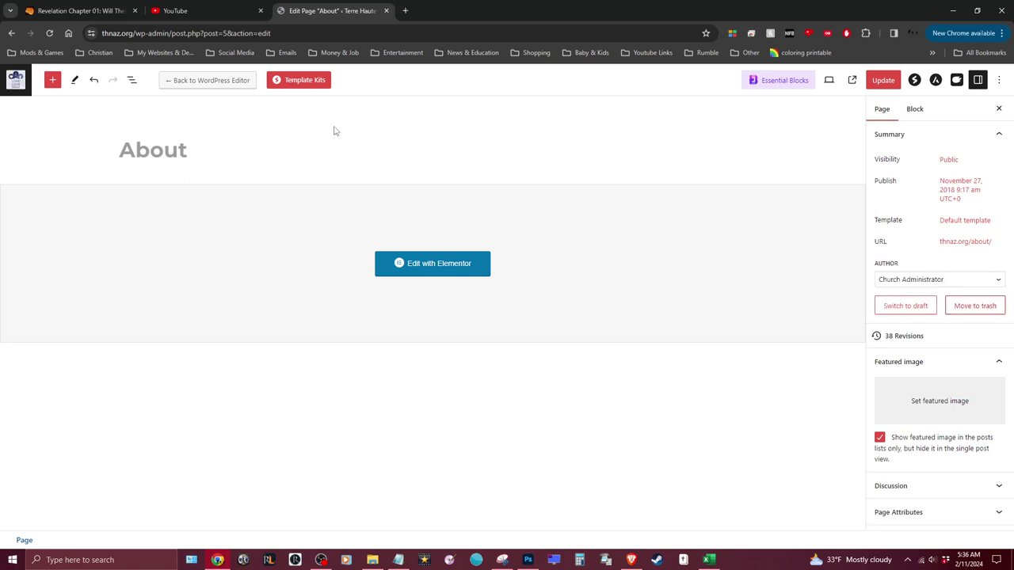
left_click(434, 272)
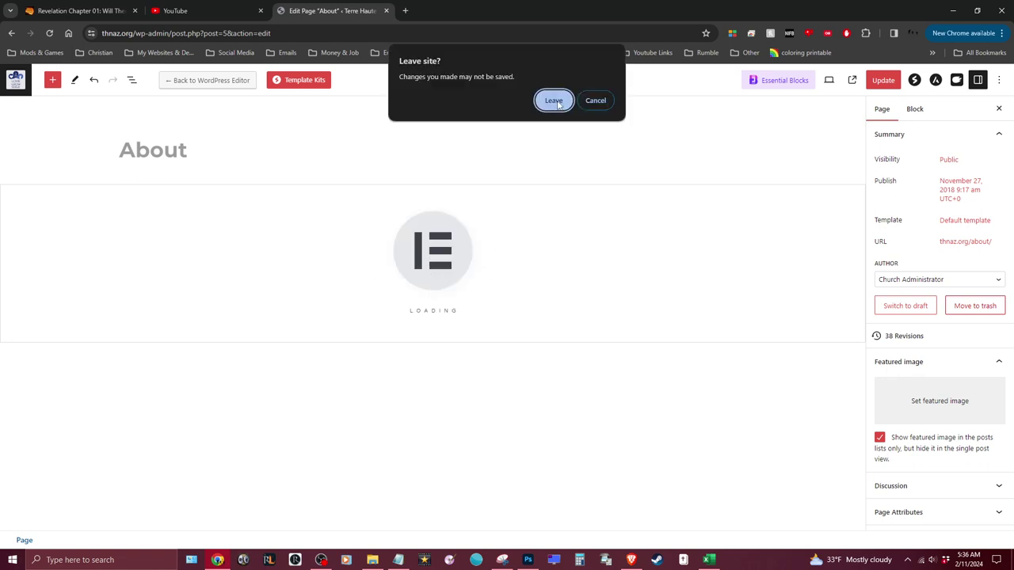
left_click(553, 101)
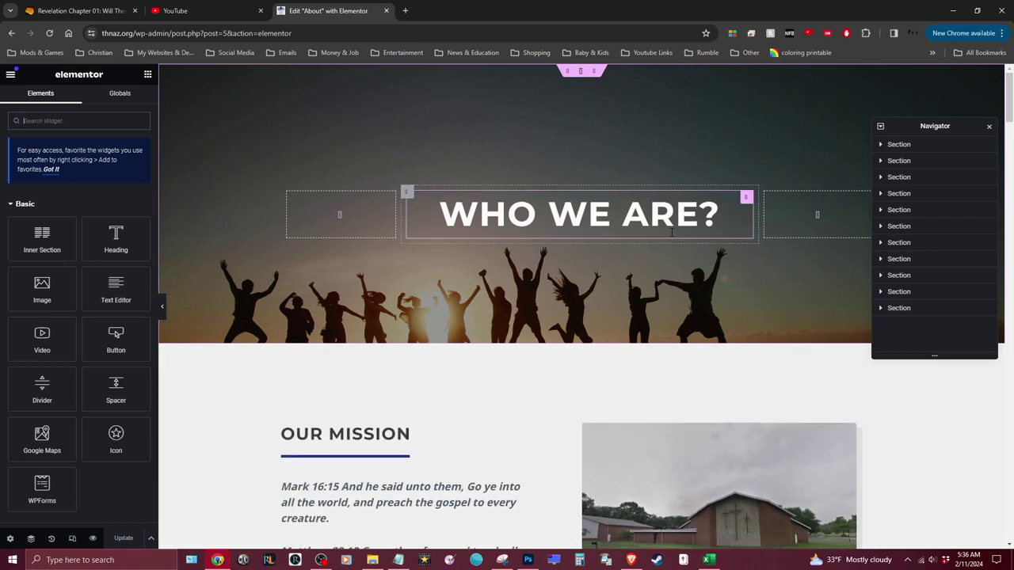
Step: Select the Our Mission heading and its scripture passage text widget
scroll(649, 238, "down", 1)
scroll(648, 243, "down", 2)
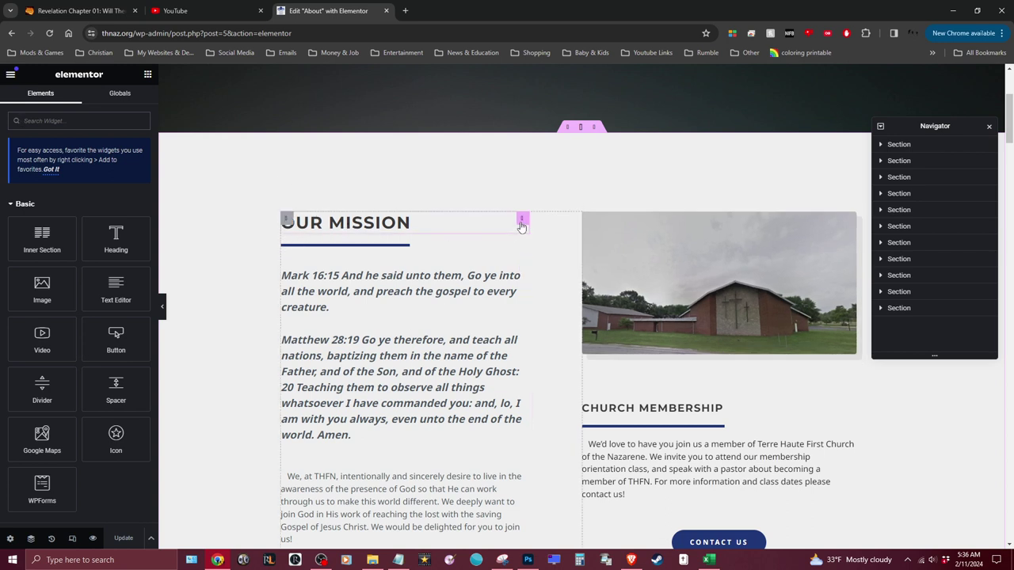
left_click(521, 224)
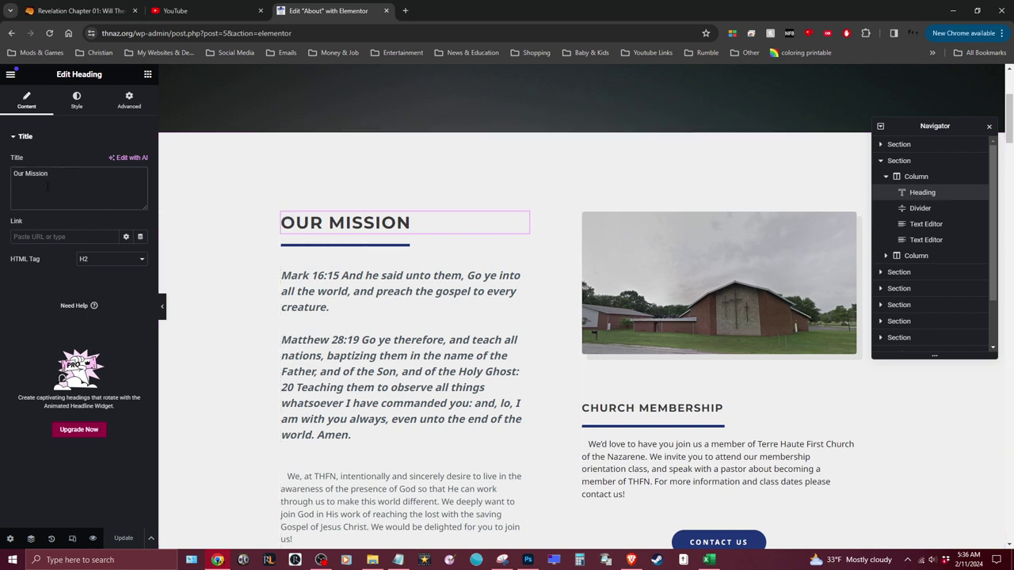
left_click(428, 340)
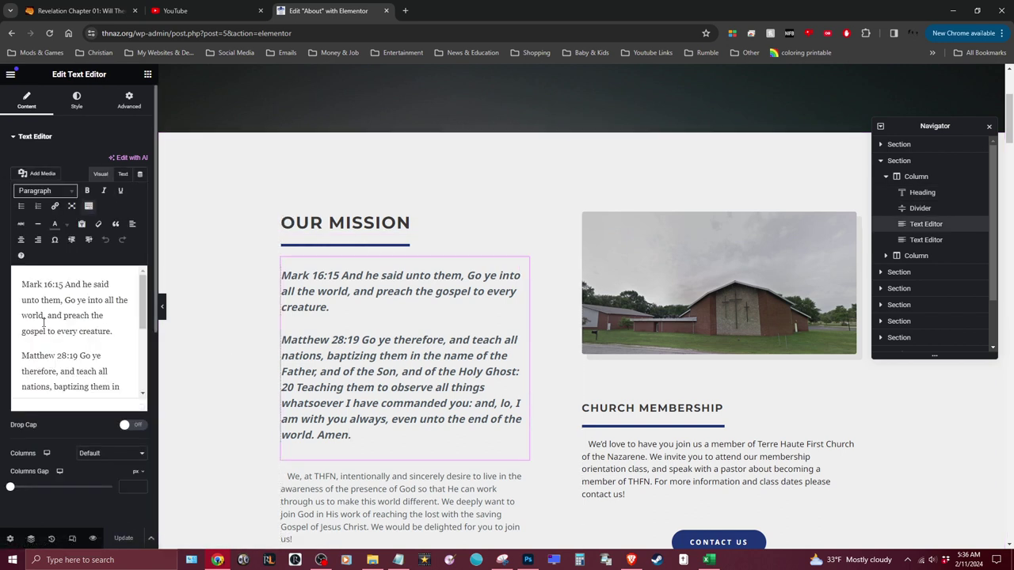
left_click(63, 299)
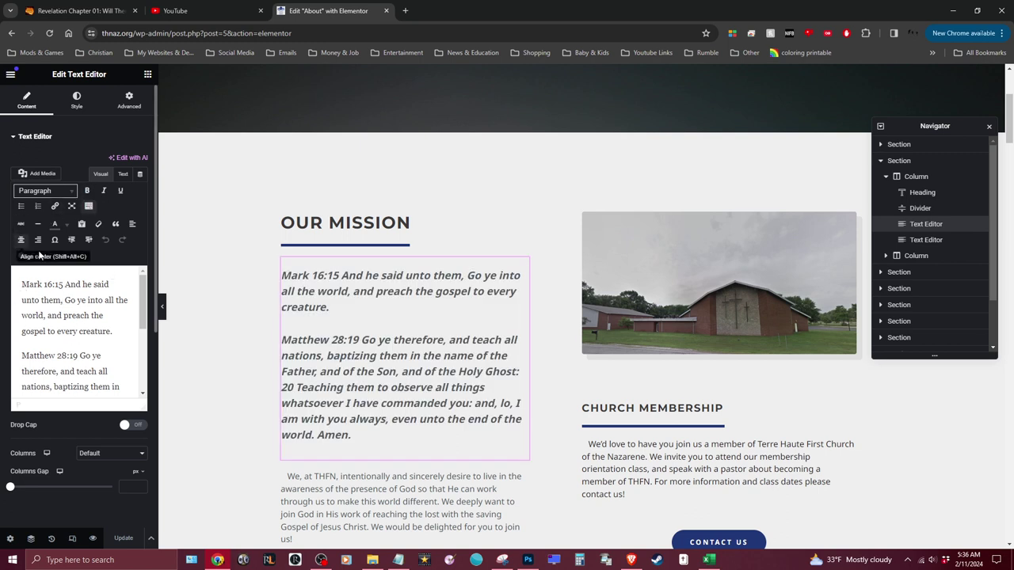
scroll(651, 274, "down", 2)
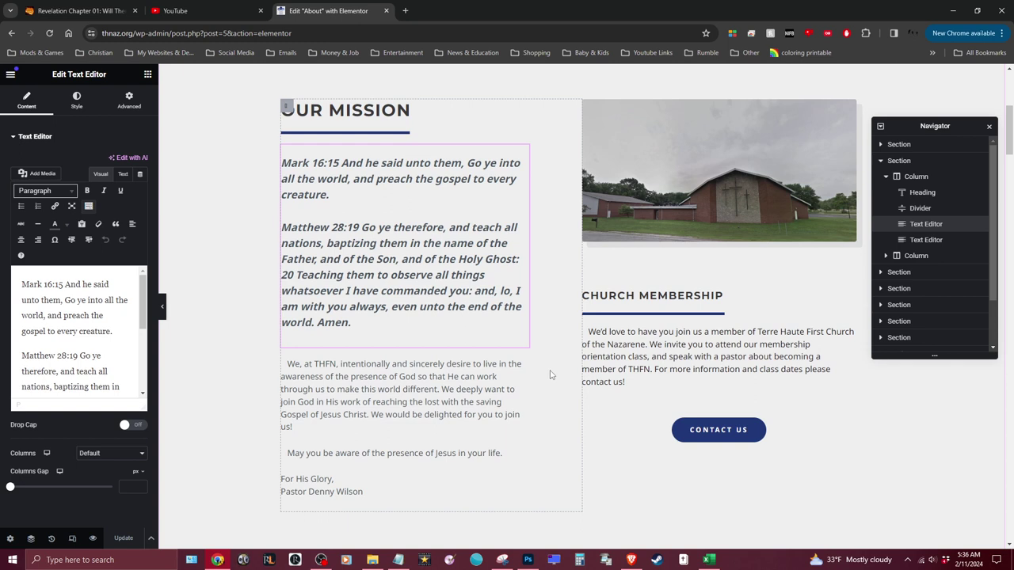
Step: Select the Church Membership heading, its paragraph, and the We, at THFN text widget
left_click(713, 249)
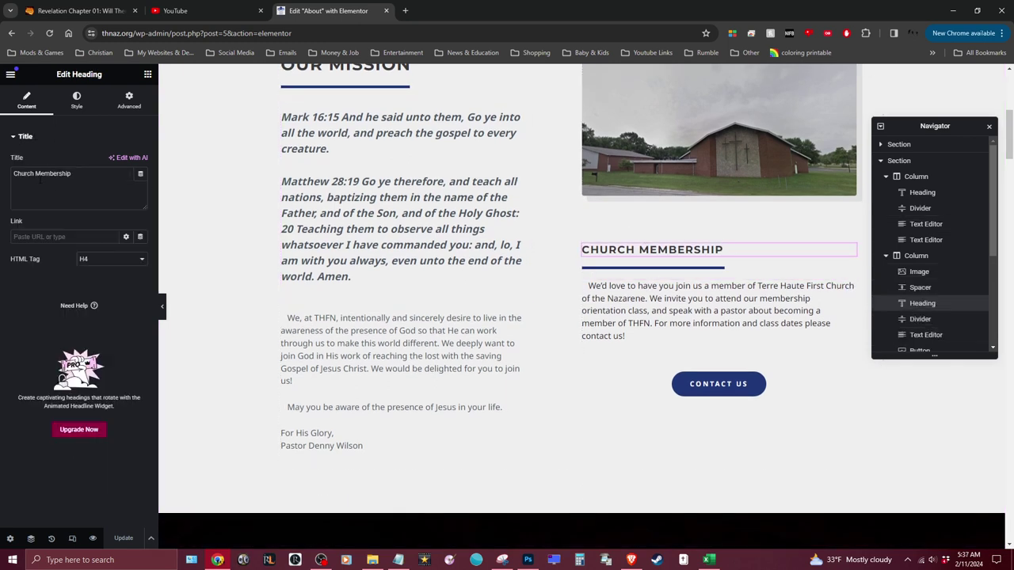
left_click(848, 287)
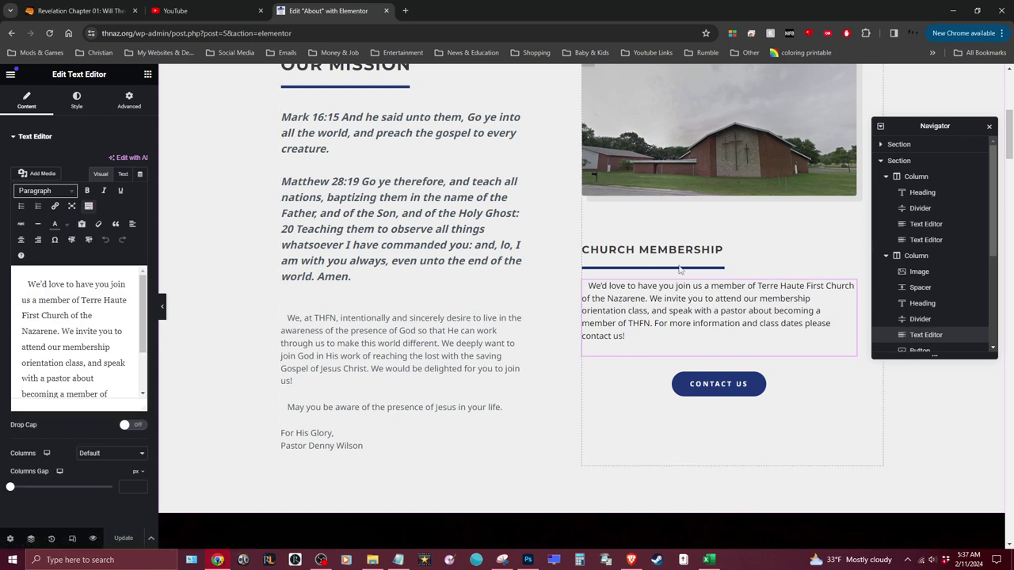
scroll(97, 317, "down", 2)
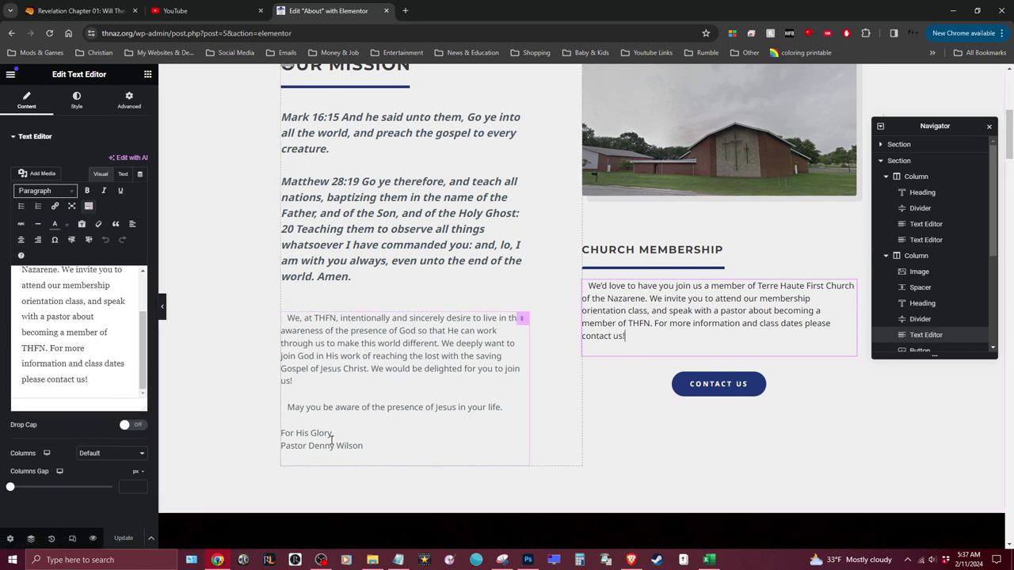
left_click(366, 445)
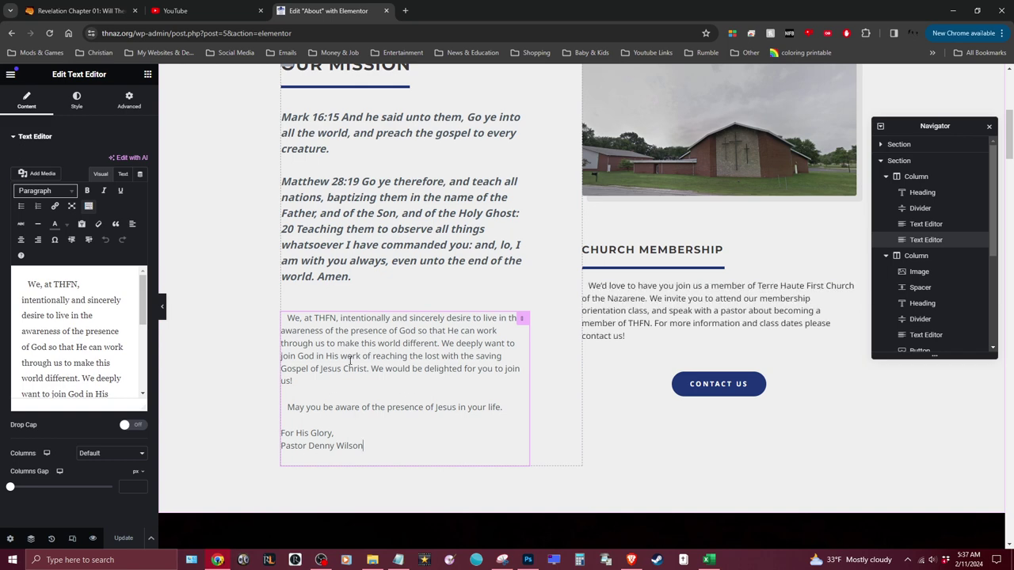
scroll(610, 311, "down", 2)
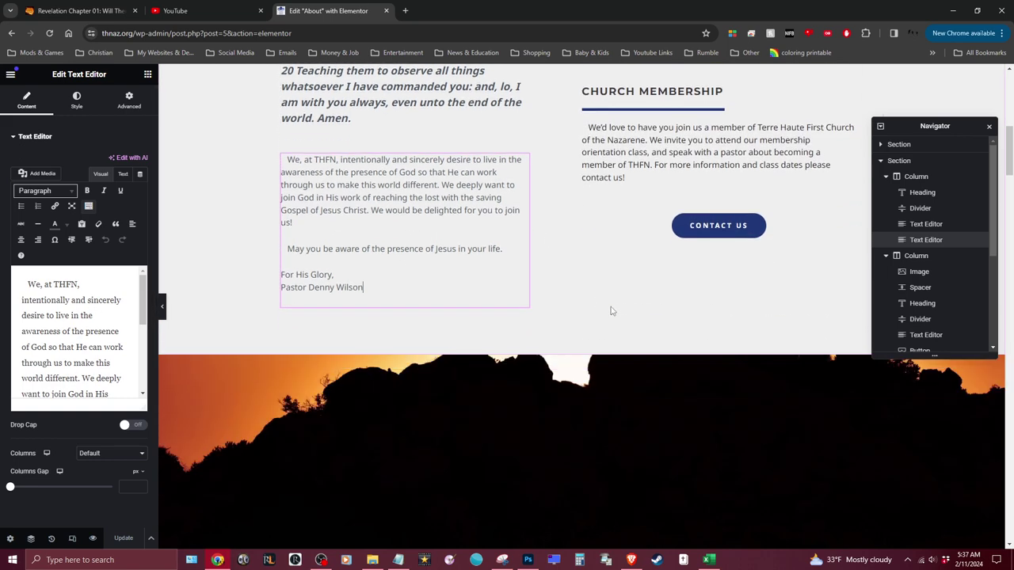
scroll(610, 311, "down", 1)
scroll(542, 364, "down", 2)
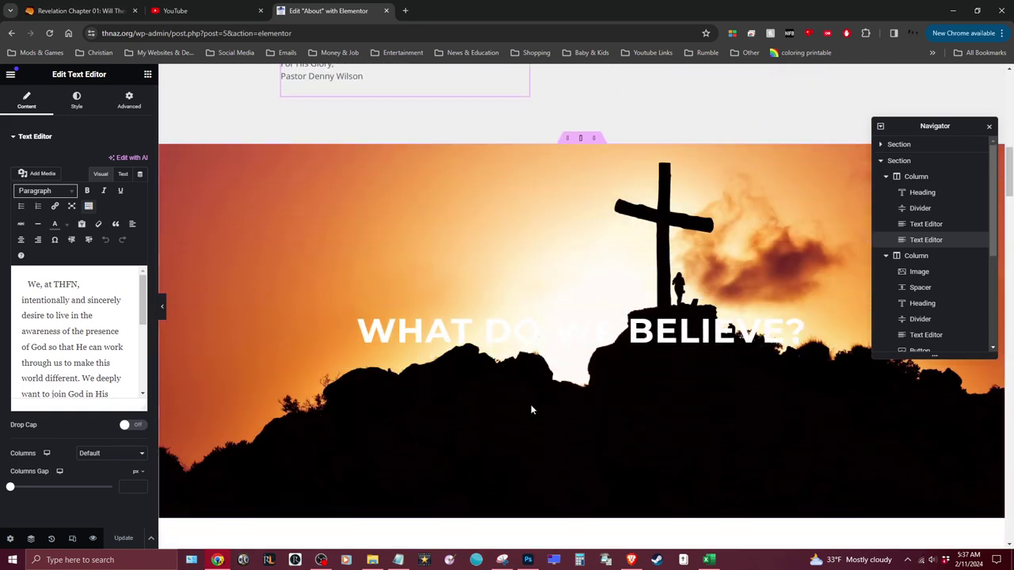
Step: Select the WHAT DO WE BELIEVE? icon box, then the About God paragraph and its 1. About God heading
left_click(540, 331)
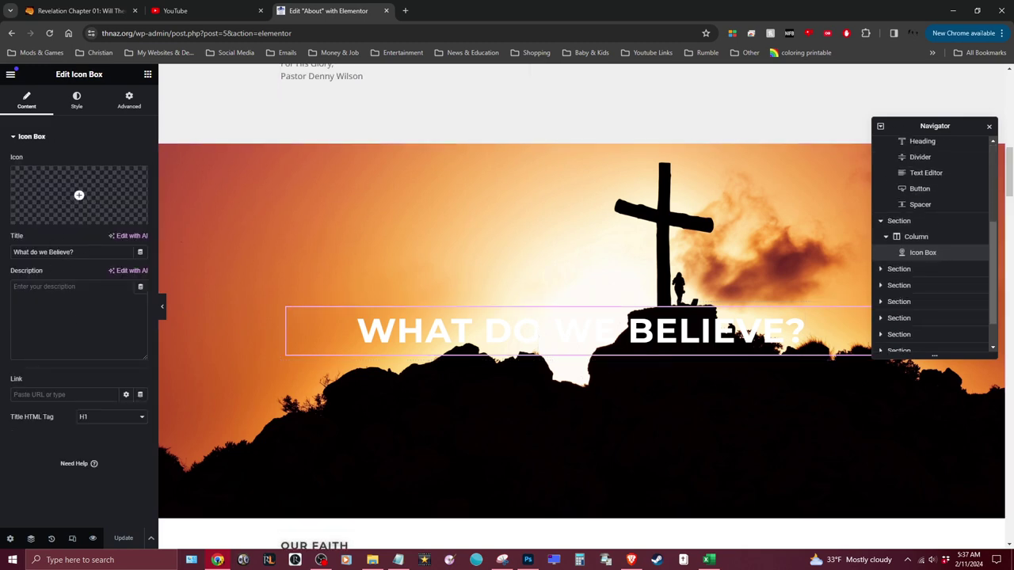
scroll(627, 421, "down", 4)
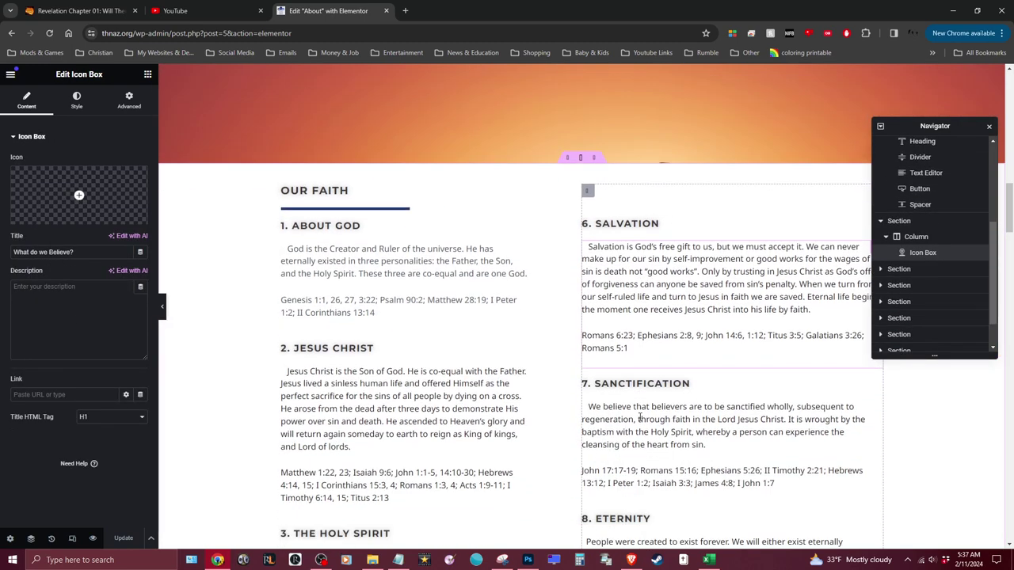
left_click(400, 273)
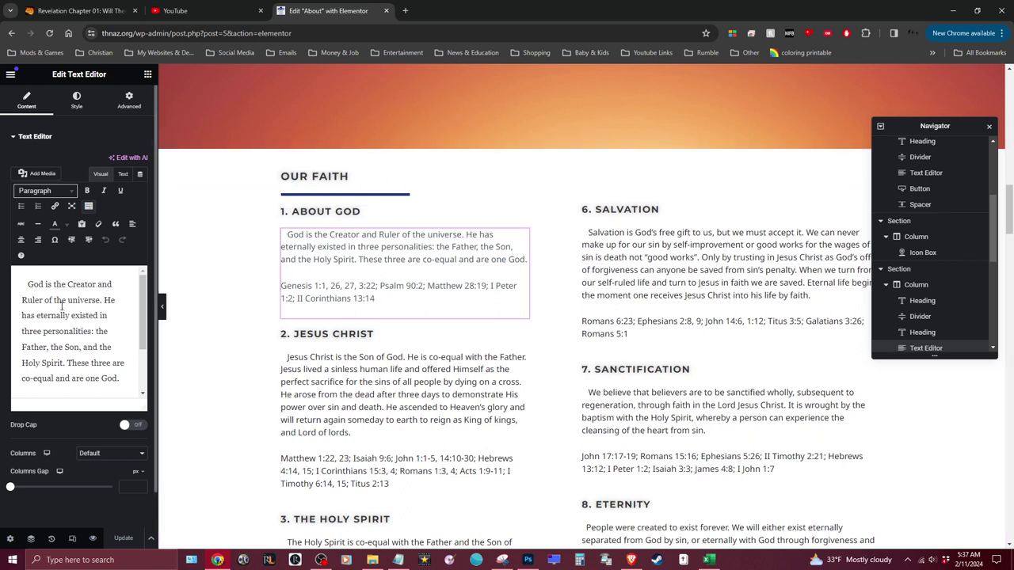
left_click(332, 211)
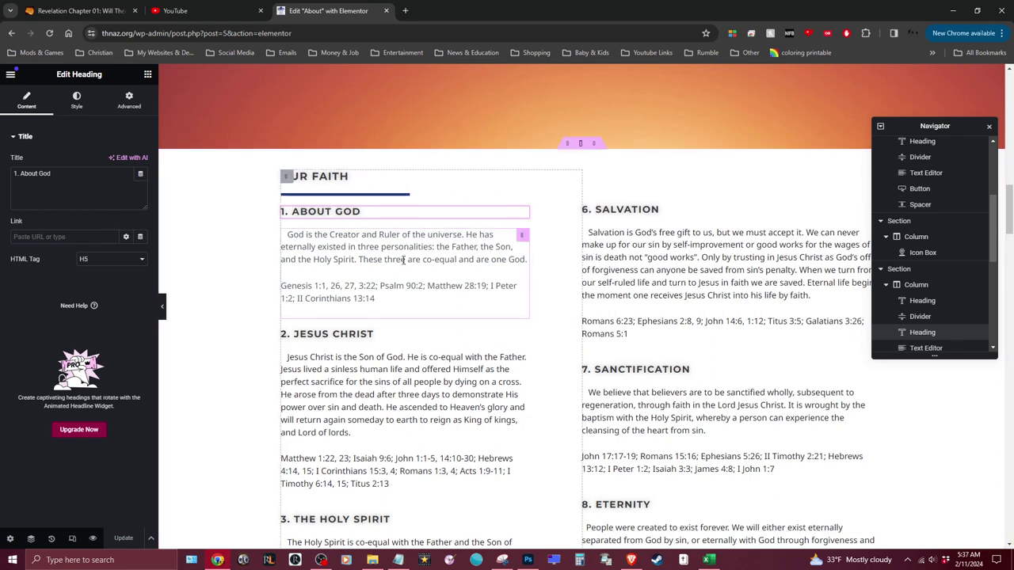
scroll(515, 344, "down", 5)
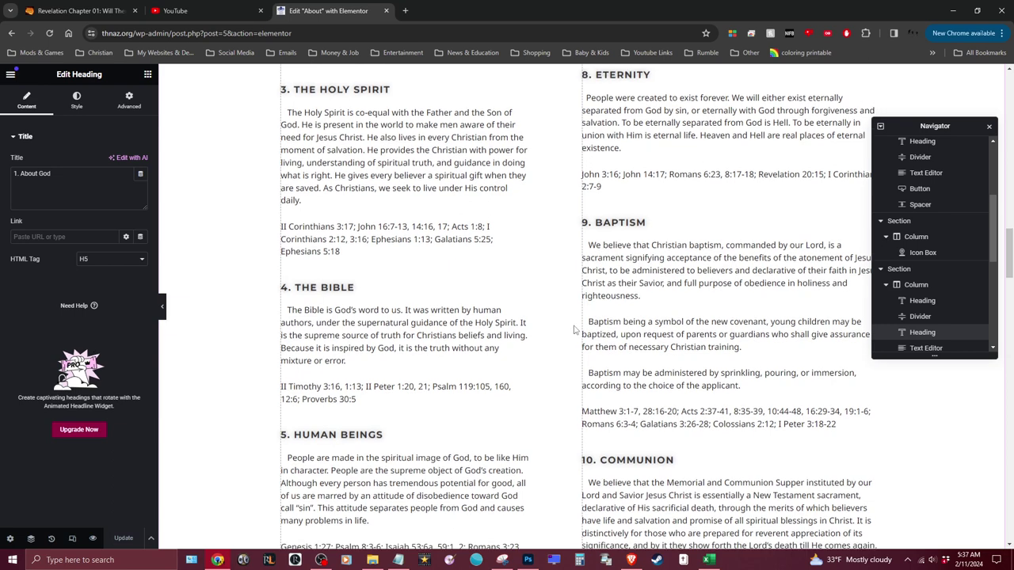
scroll(575, 329, "down", 8)
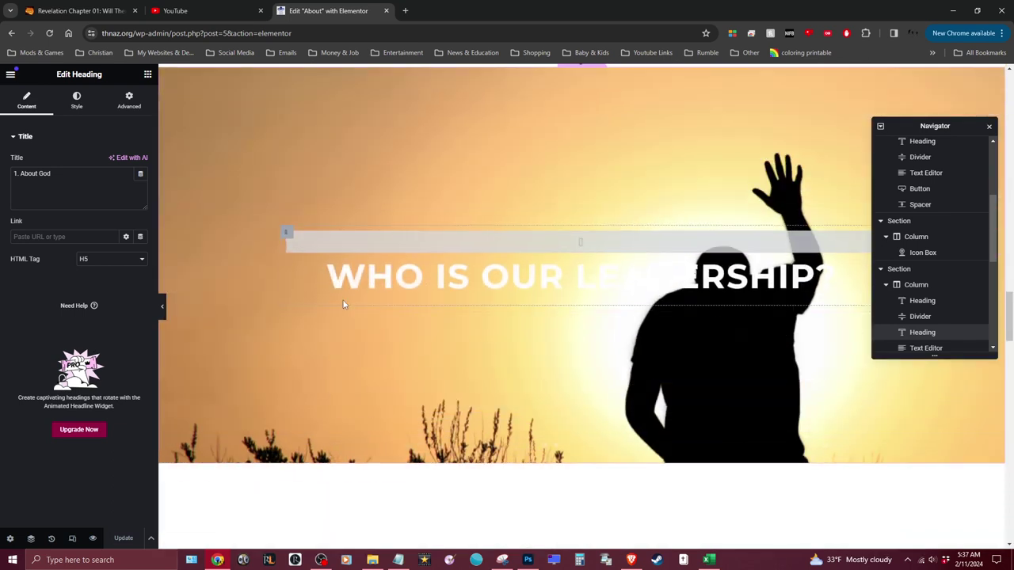
Step: Scroll the canvas past the three Our Pastors bios down to Our Administrative Team
scroll(546, 335, "down", 4)
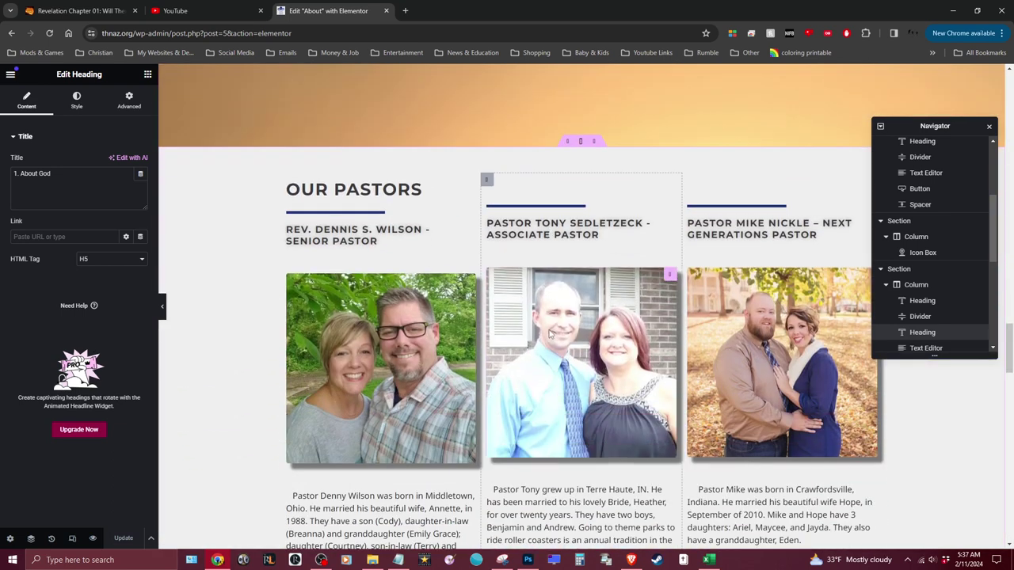
scroll(550, 333, "down", 1)
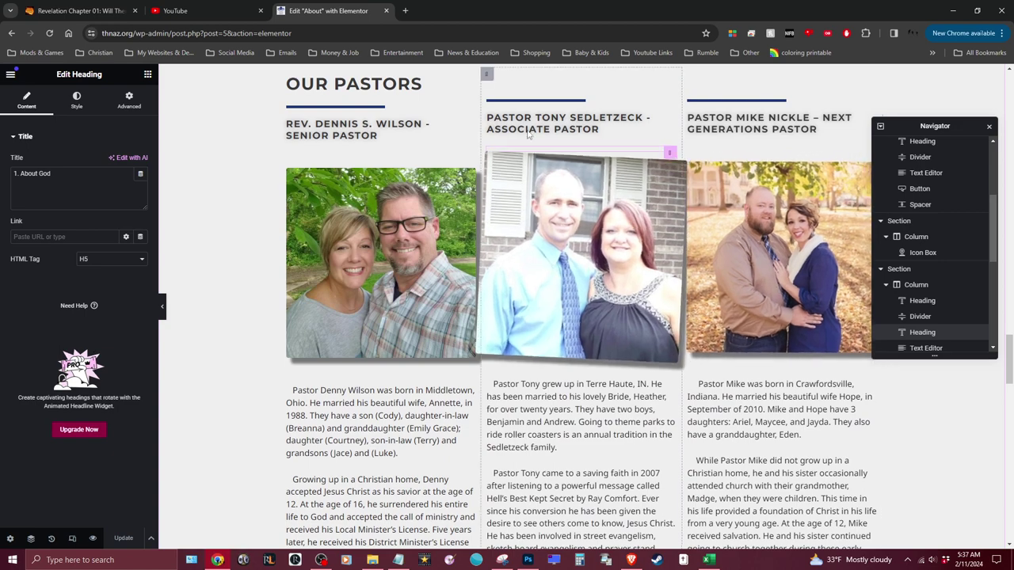
scroll(451, 315, "down", 1)
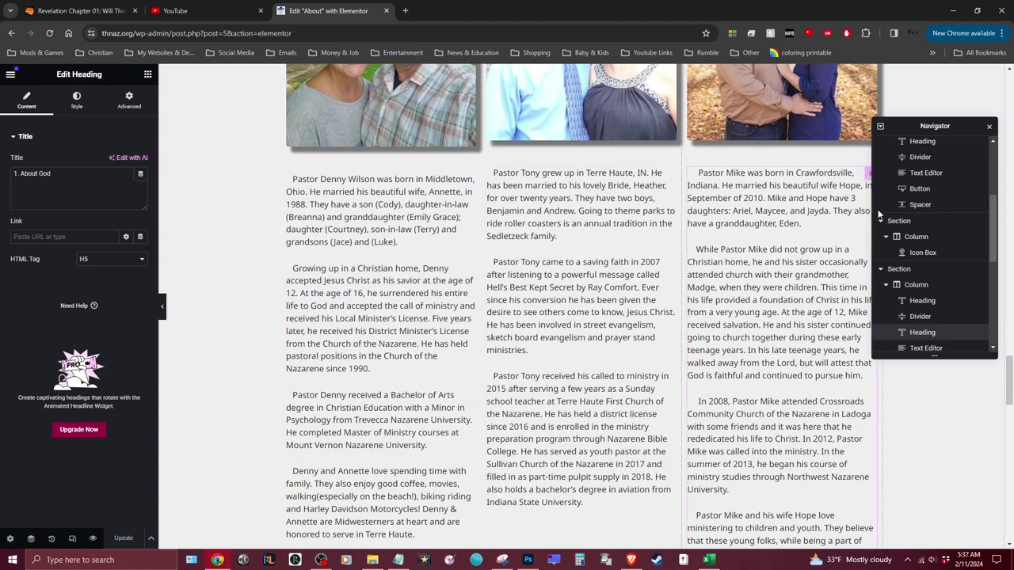
scroll(784, 159, "up", 1)
scroll(784, 158, "up", 1)
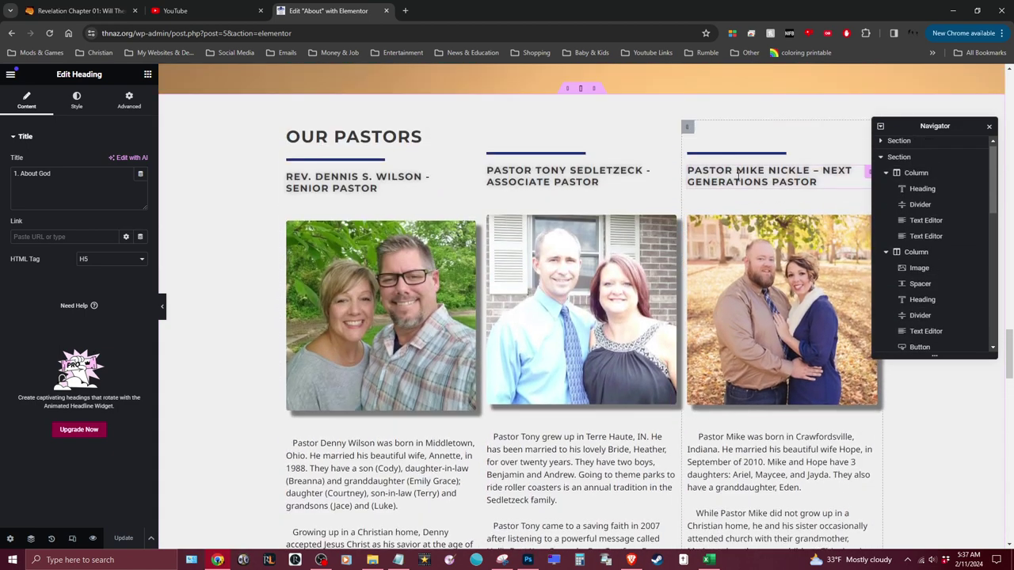
scroll(500, 299, "down", 3)
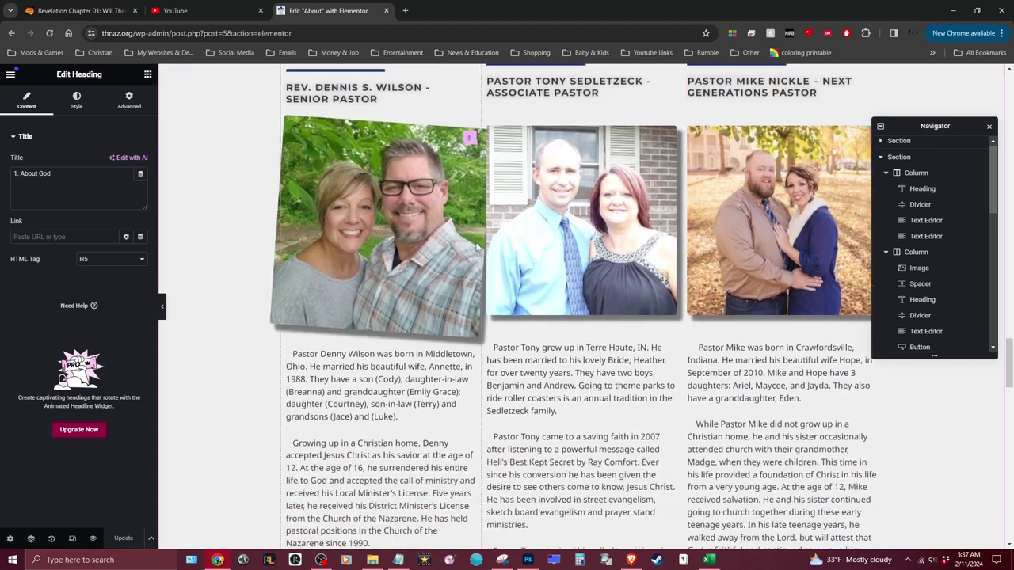
scroll(500, 299, "down", 4)
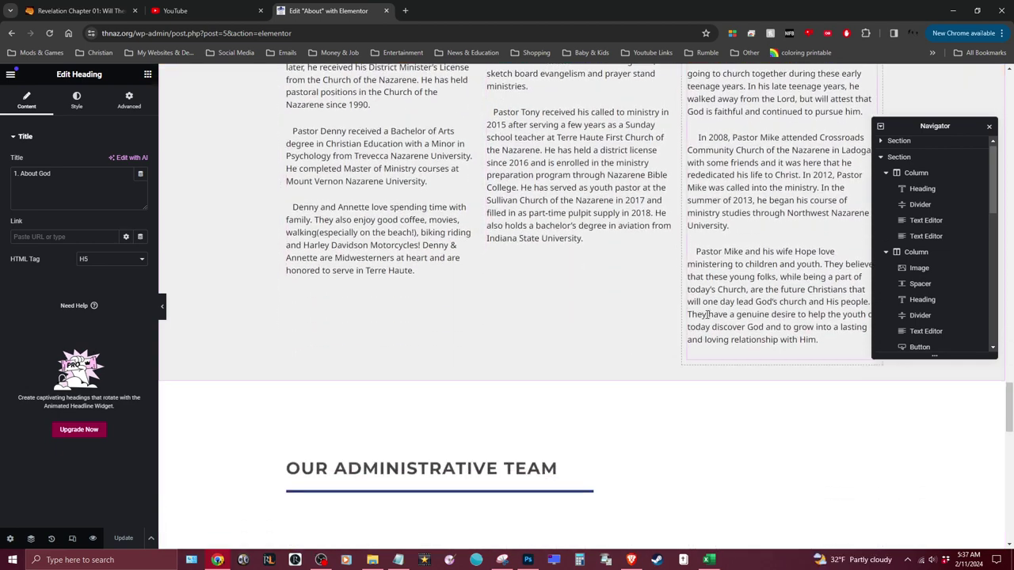
scroll(582, 313, "down", 1)
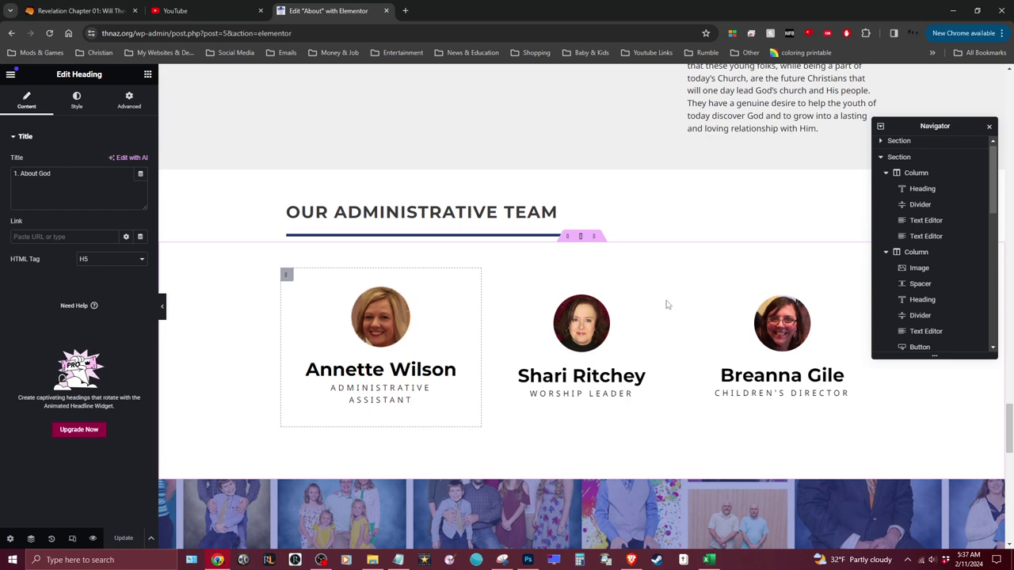
Step: Select the Administrative Assistant image box, then load the Worship Leader image box's settings
scroll(694, 194, "up", 1)
left_click(417, 369)
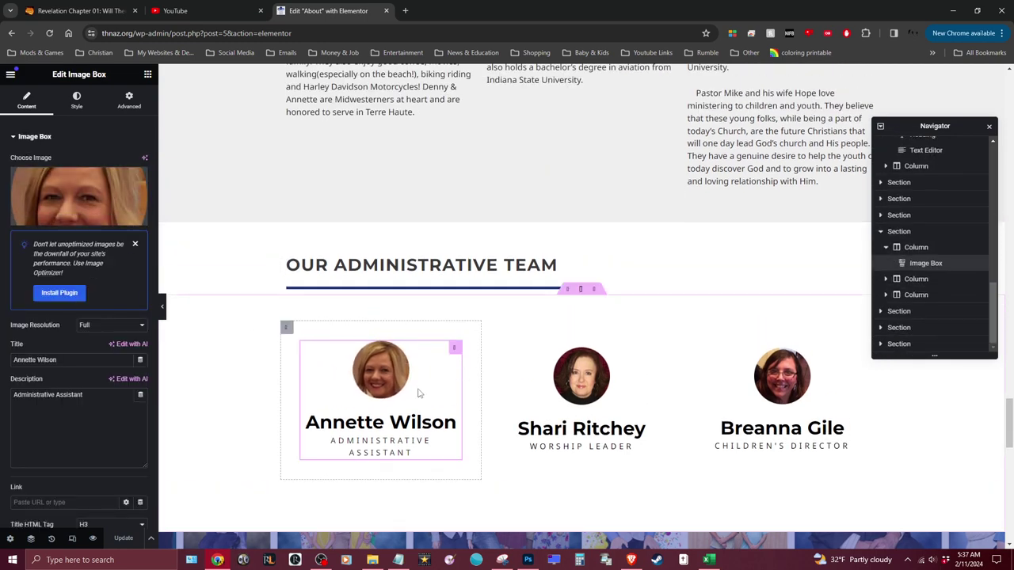
left_click(609, 400)
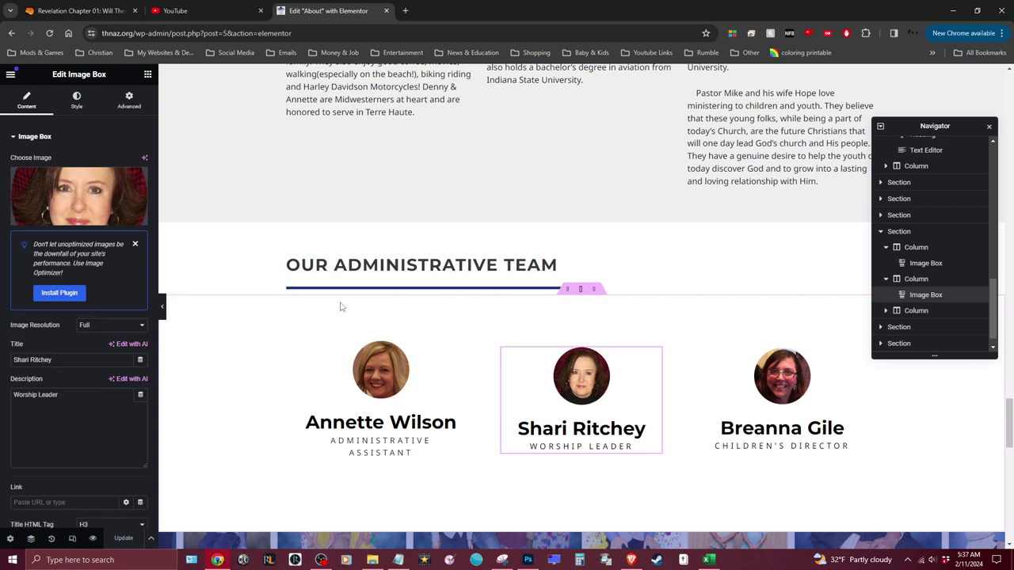
left_click(73, 219)
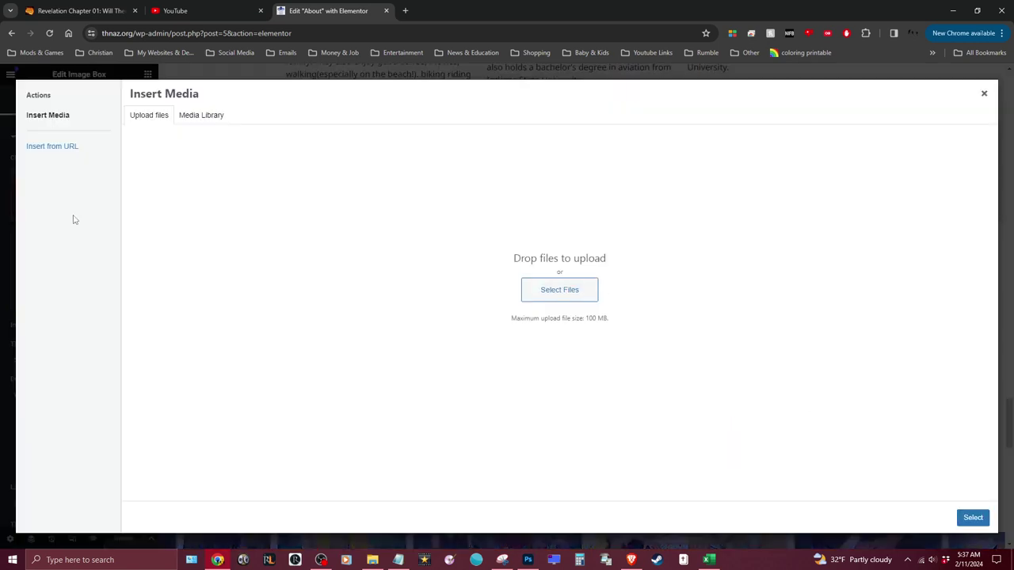
left_click(563, 299)
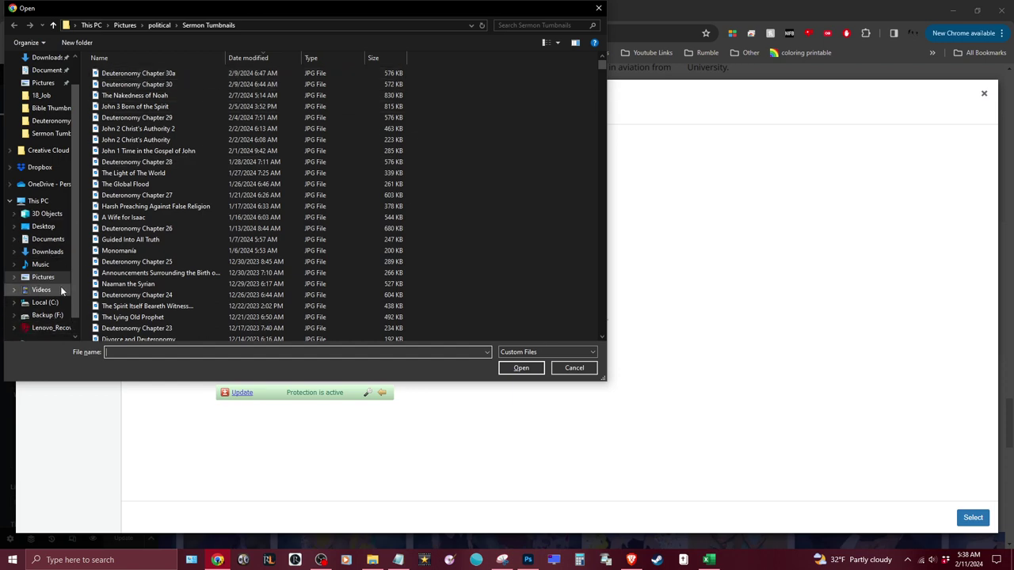
left_click(599, 9)
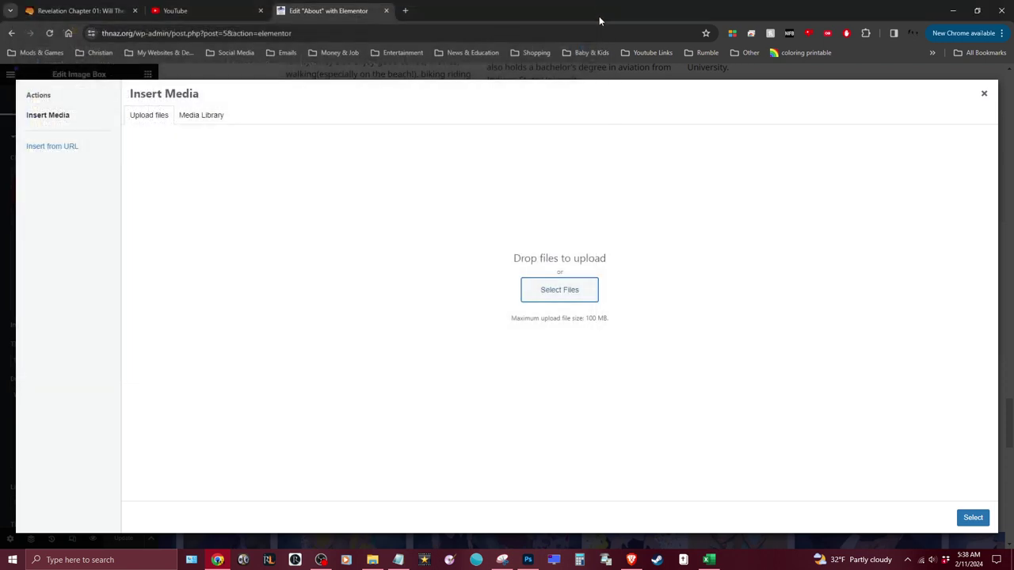
left_click(984, 95)
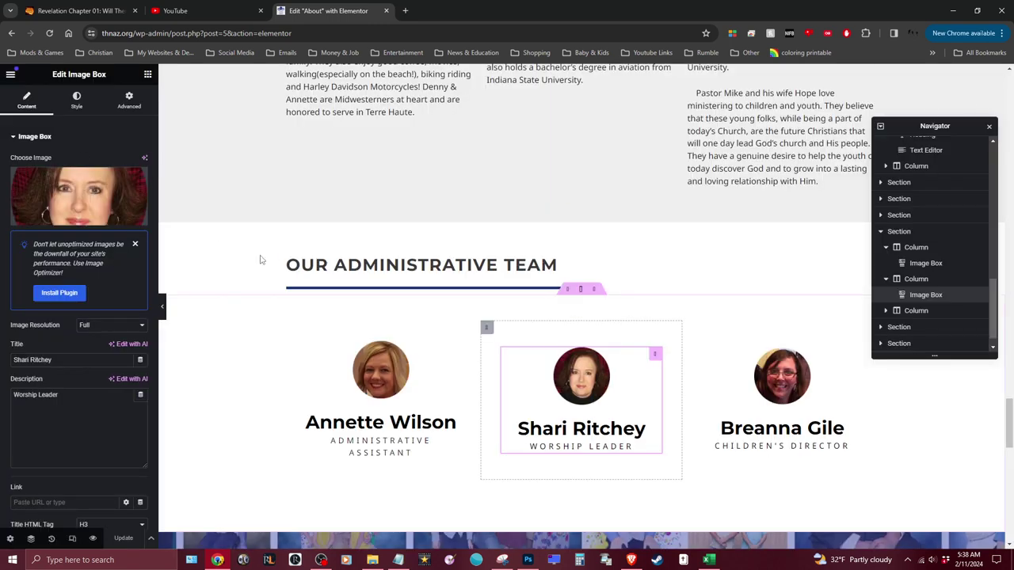
Step: Open the Administrative Assistant image box settings and close the unoptimized-images notice
left_click(386, 379)
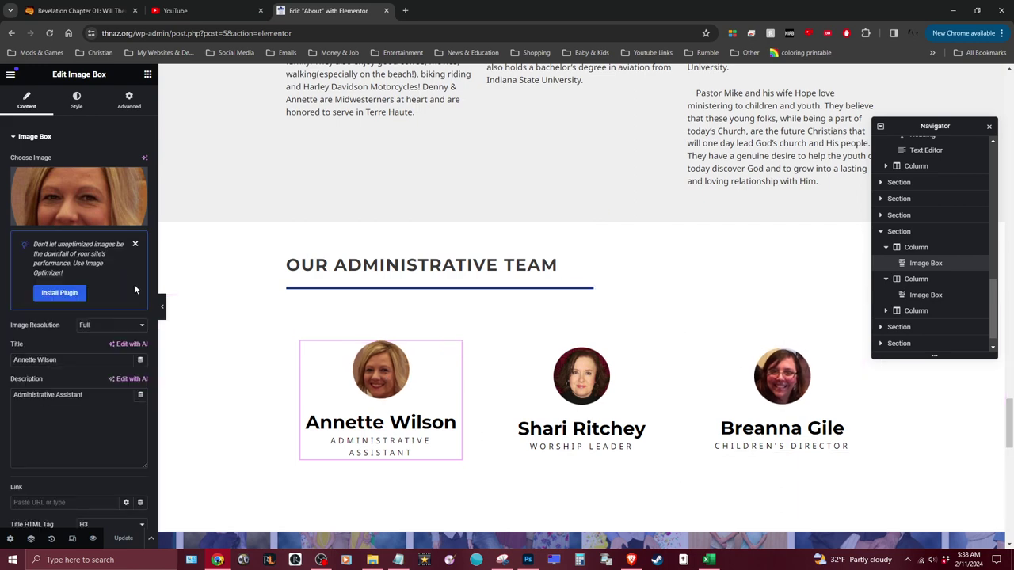
scroll(134, 285, "down", 1)
scroll(521, 330, "down", 4)
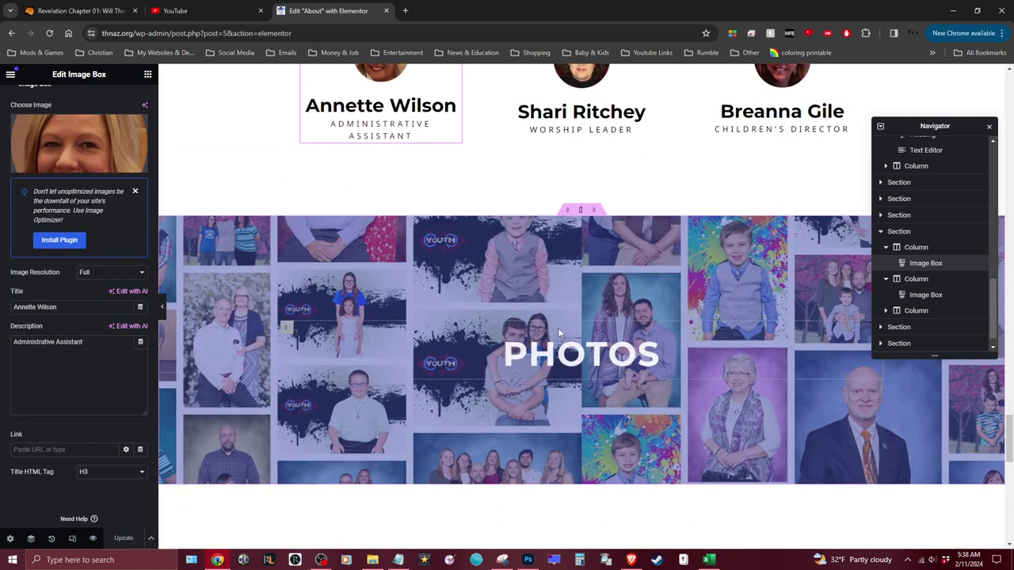
scroll(562, 328, "down", 3)
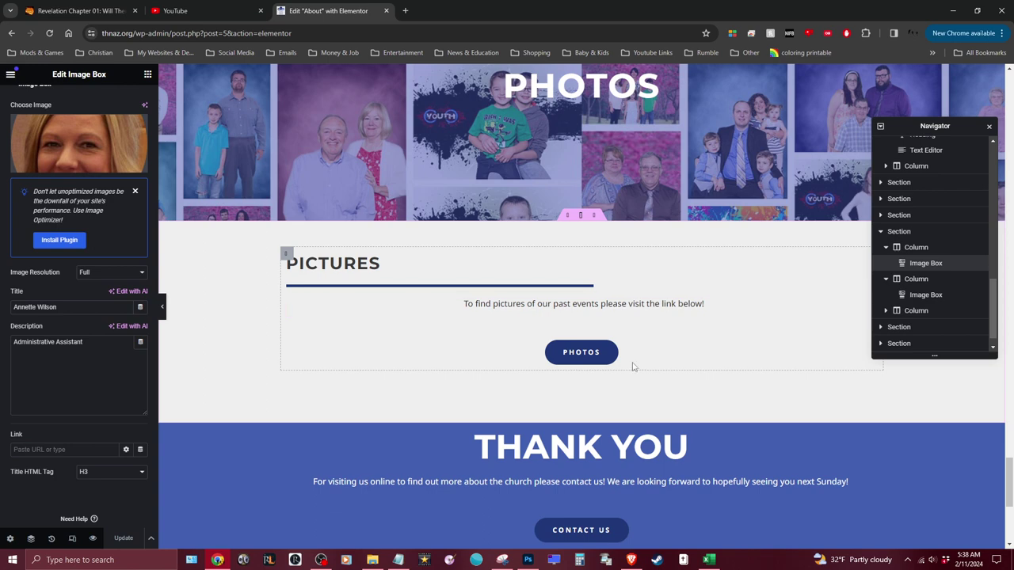
scroll(475, 317, "down", 2)
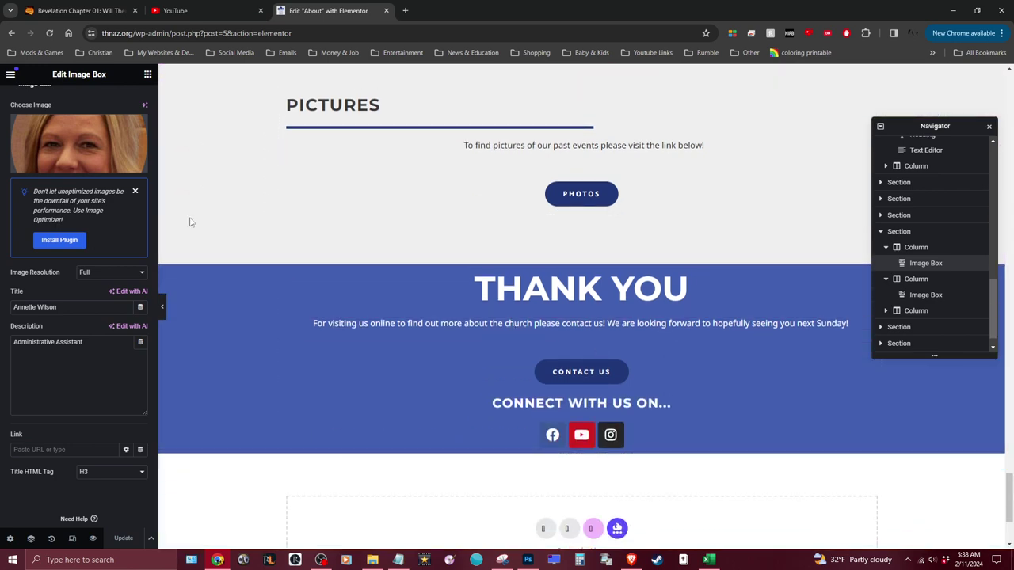
scroll(182, 214, "up", 4)
scroll(134, 237, "up", 1)
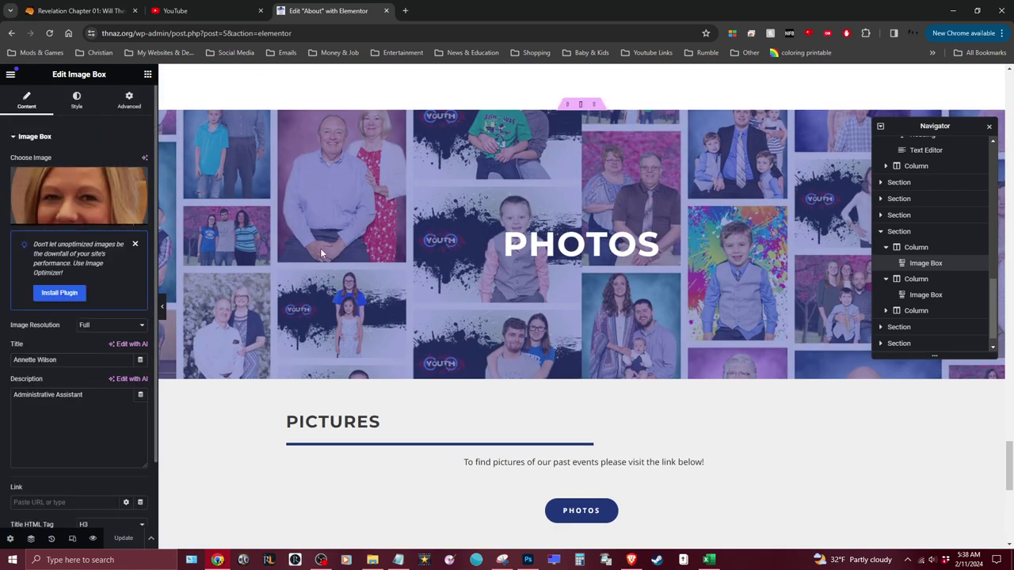
scroll(320, 248, "up", 1)
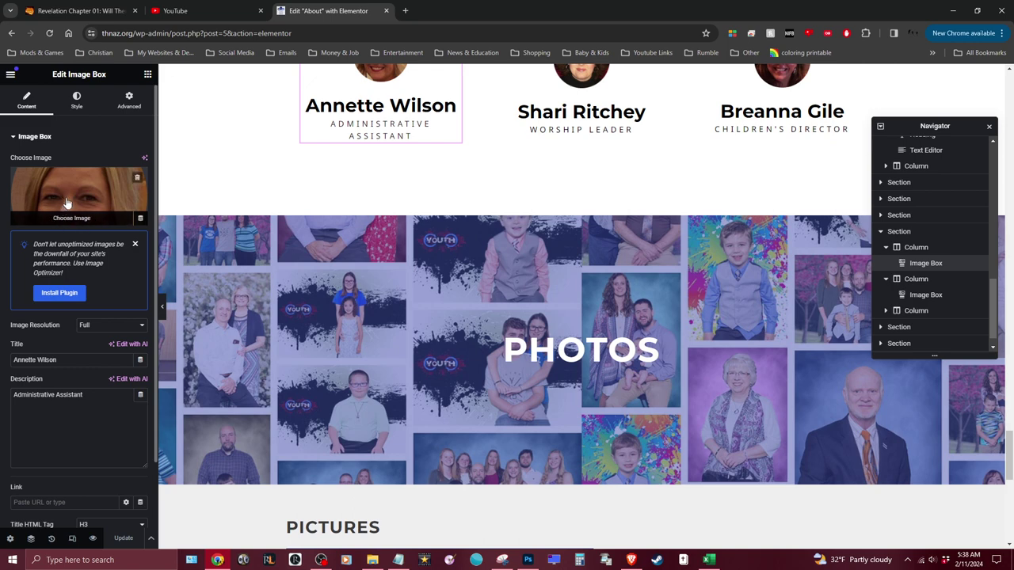
left_click(135, 244)
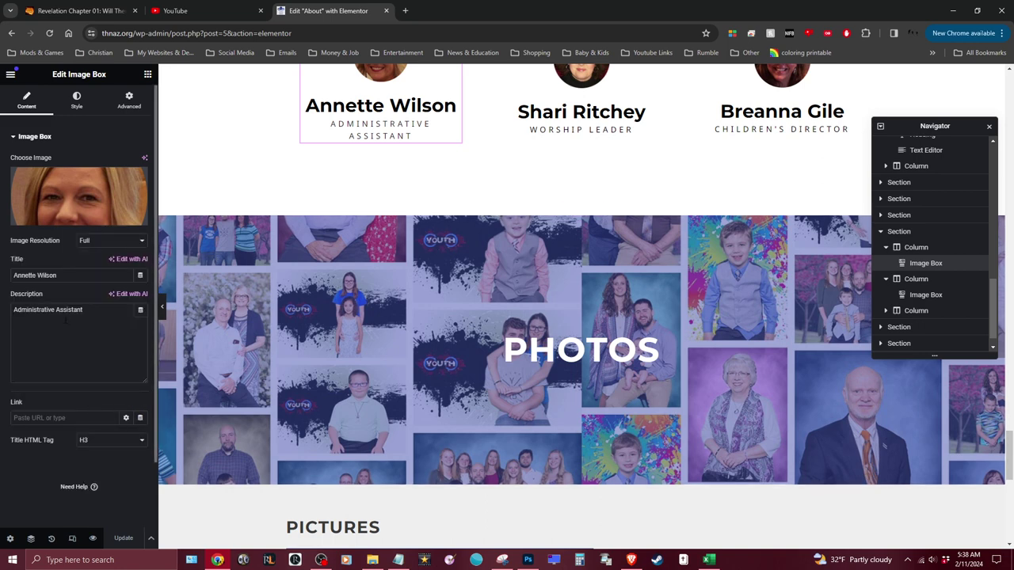
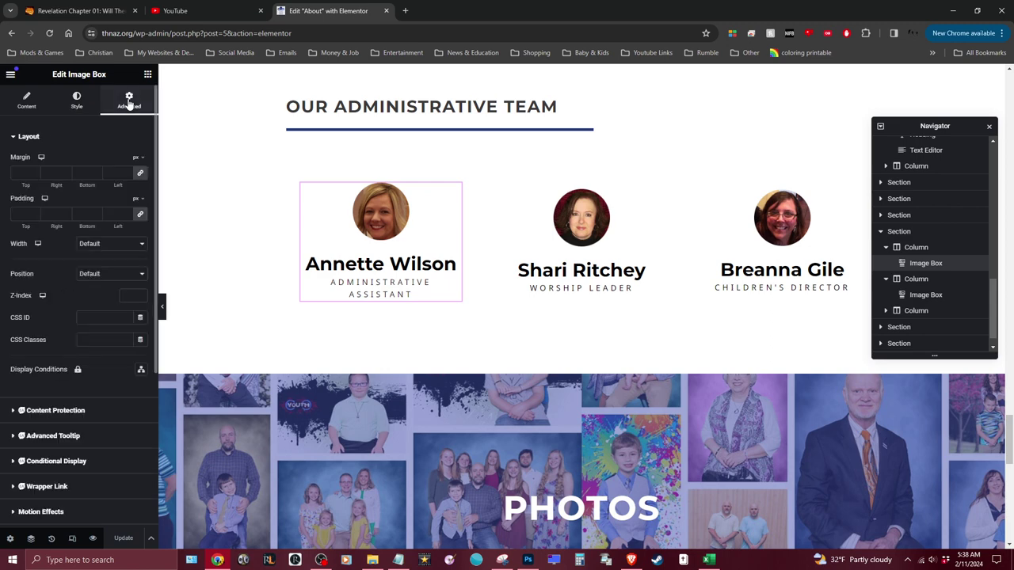
Step: Compare the current image box's Style and Content settings
left_click(77, 109)
left_click(26, 106)
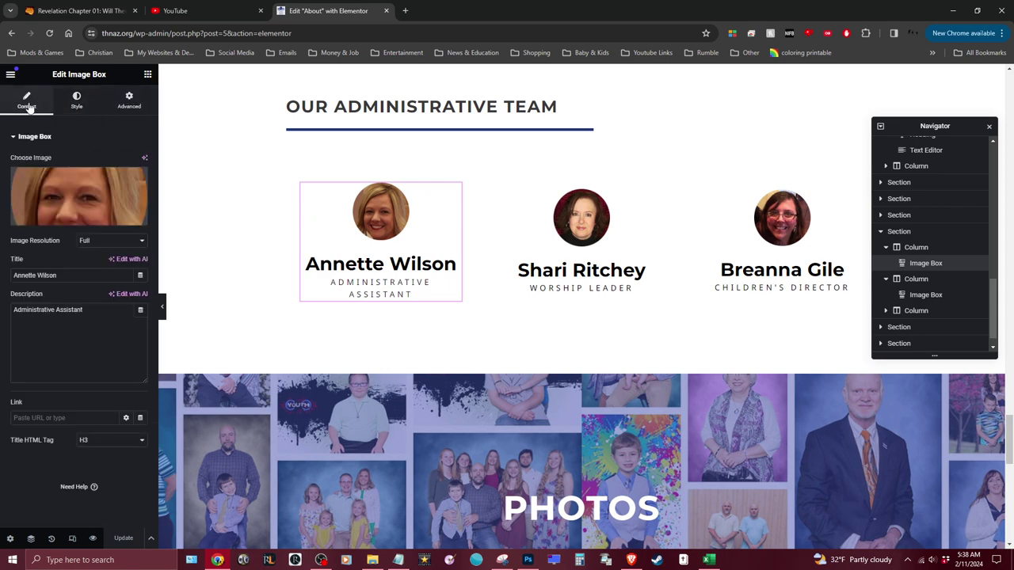
left_click(77, 101)
left_click(39, 103)
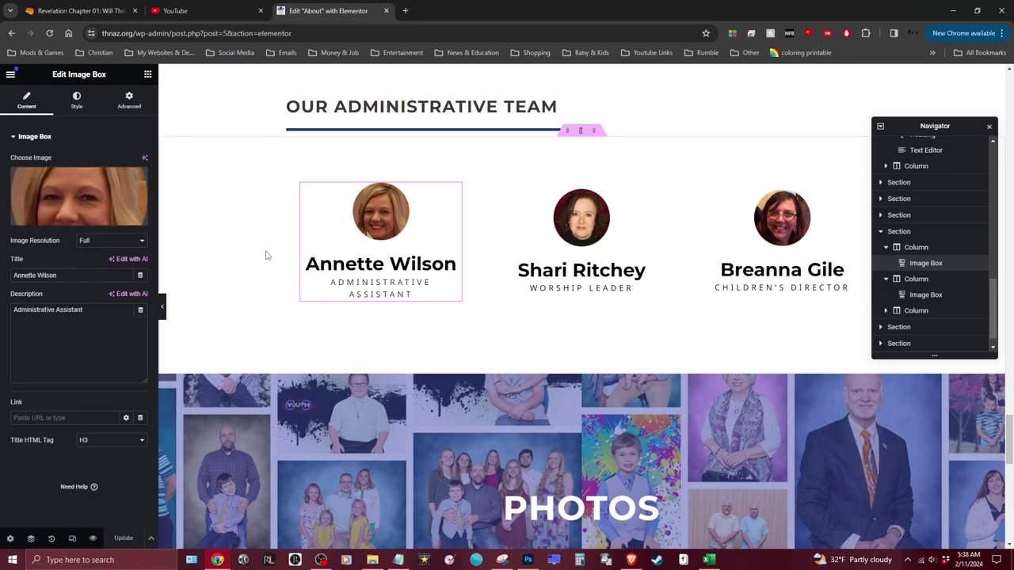
Step: Open the associate pastor's photo in Our Pastors in Edit Image
scroll(574, 214, "up", 10)
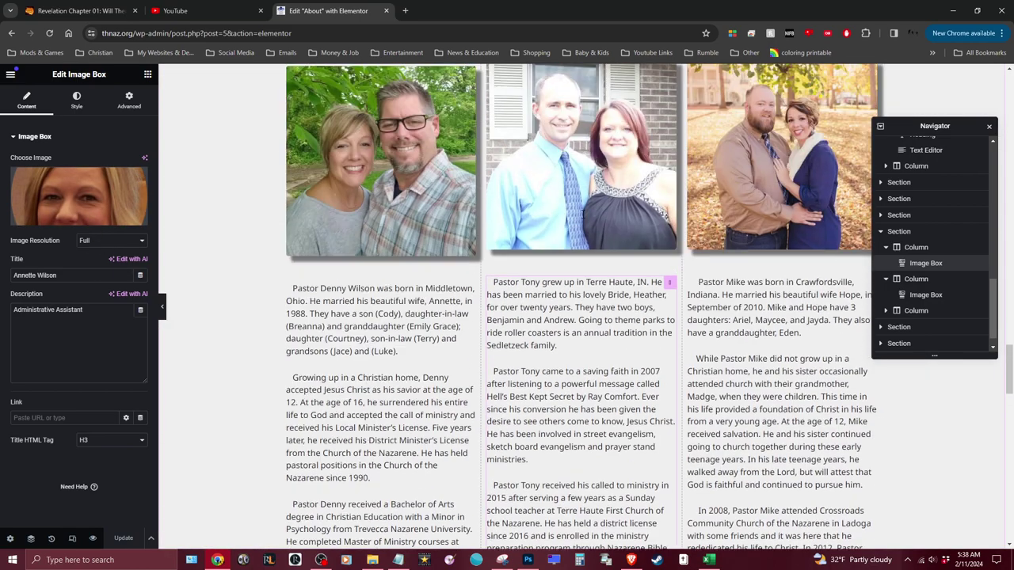
scroll(582, 214, "up", 5)
scroll(582, 221, "down", 4)
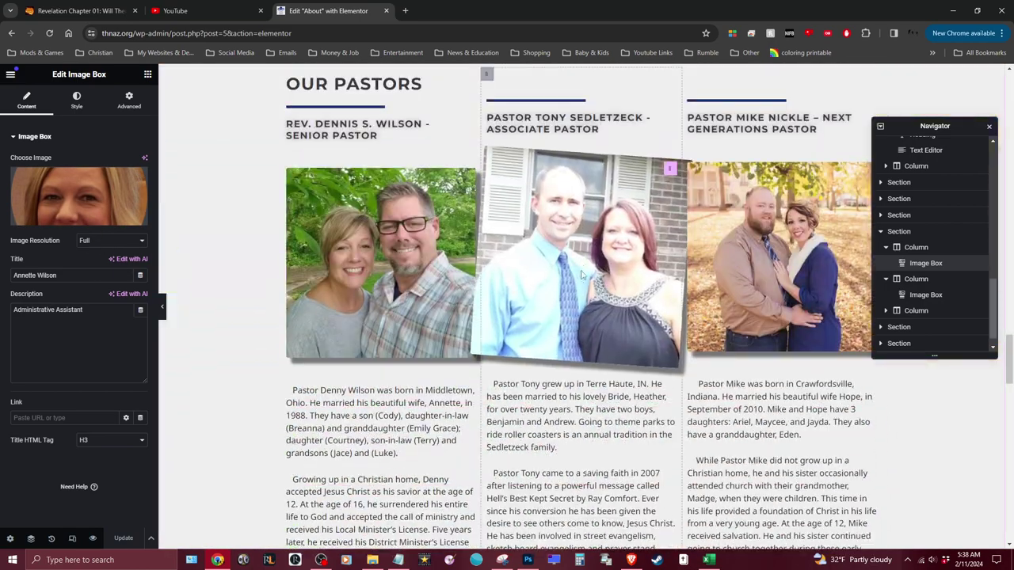
left_click(624, 204)
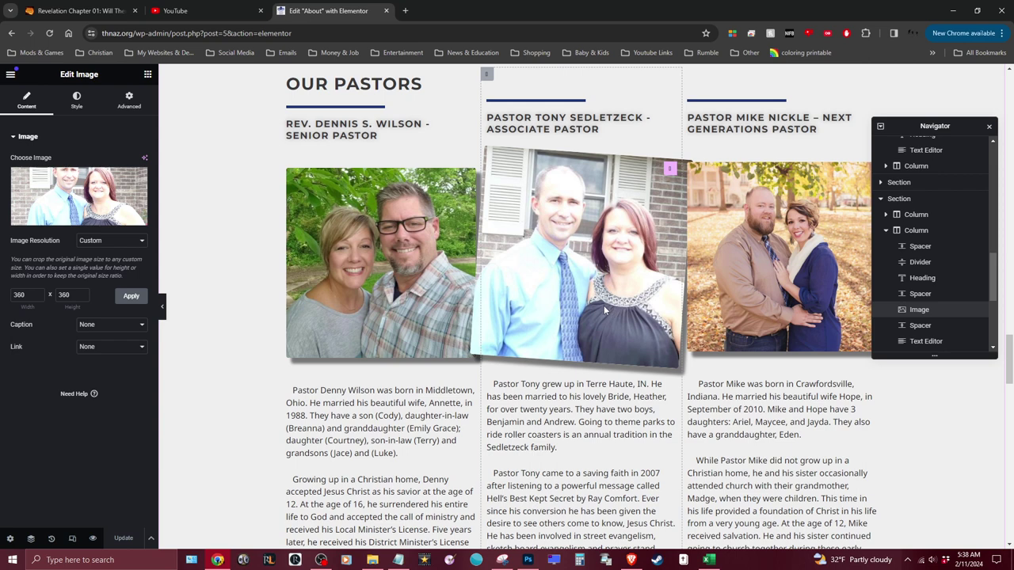
Step: Review the associate pastor photo's Advanced settings
left_click(129, 103)
scroll(61, 305, "down", 3)
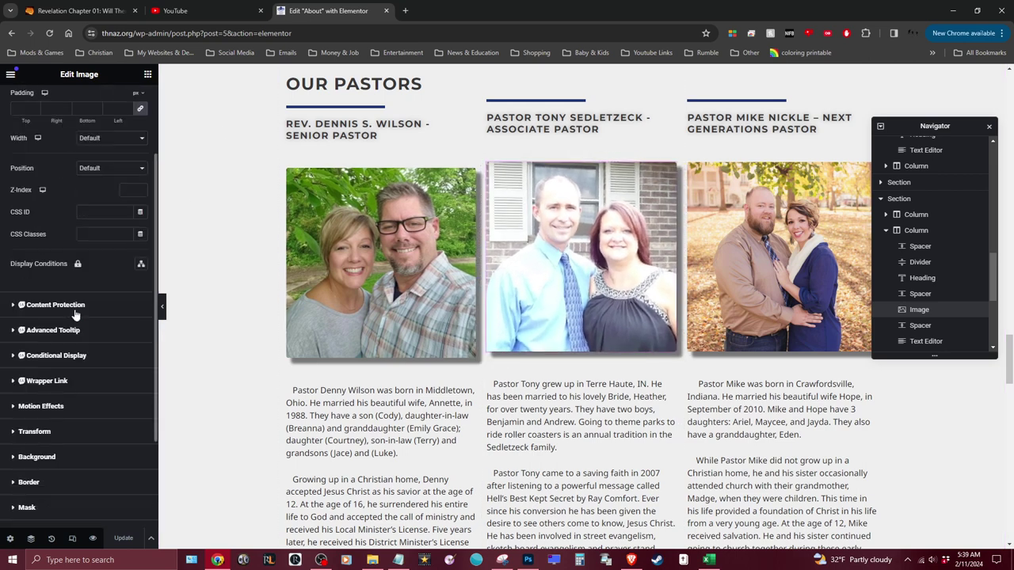
scroll(87, 290, "up", 3)
scroll(89, 294, "down", 3)
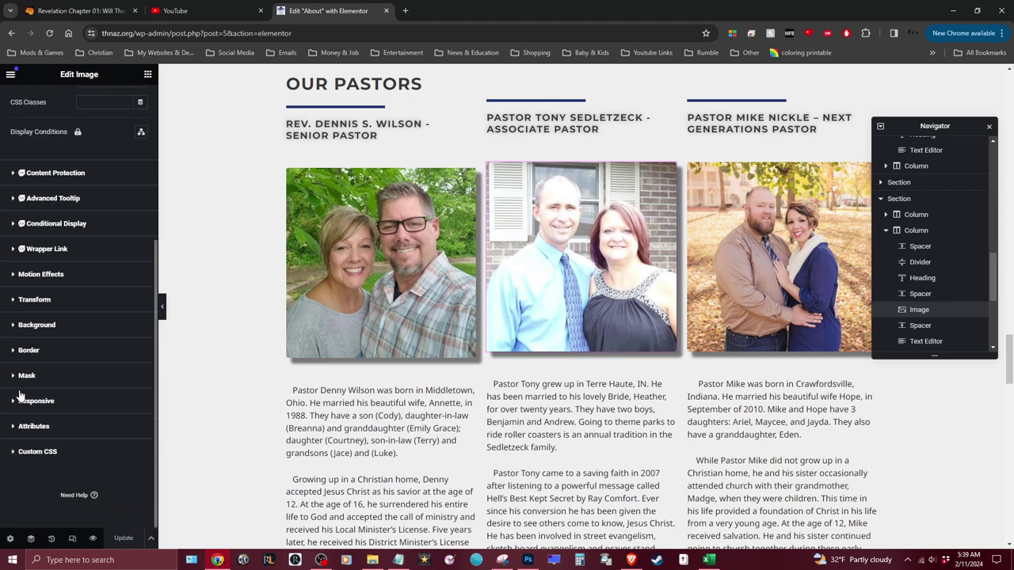
scroll(91, 225, "up", 3)
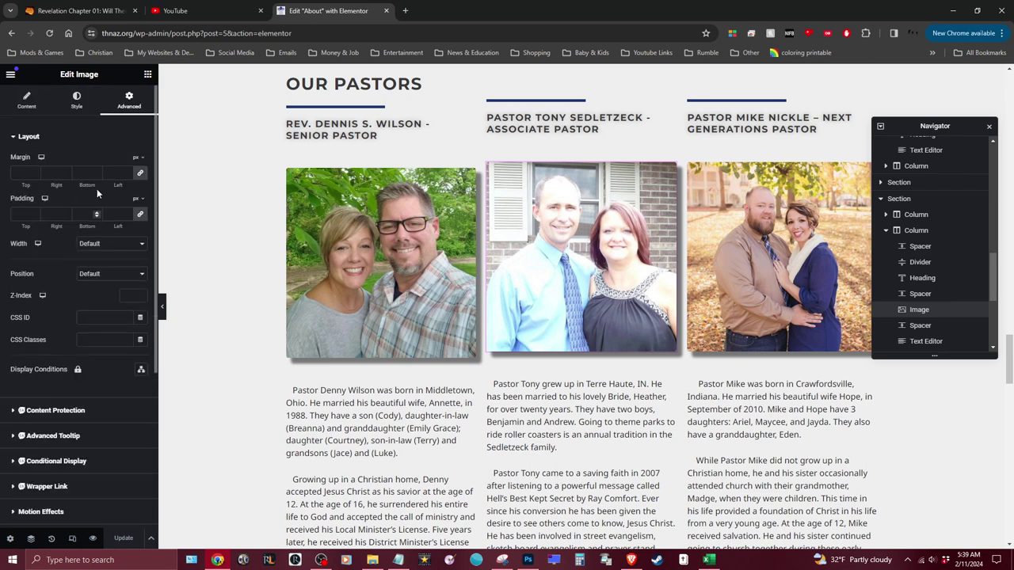
Step: Show the photo's Style settings in the Hover state
left_click(79, 107)
left_click(24, 105)
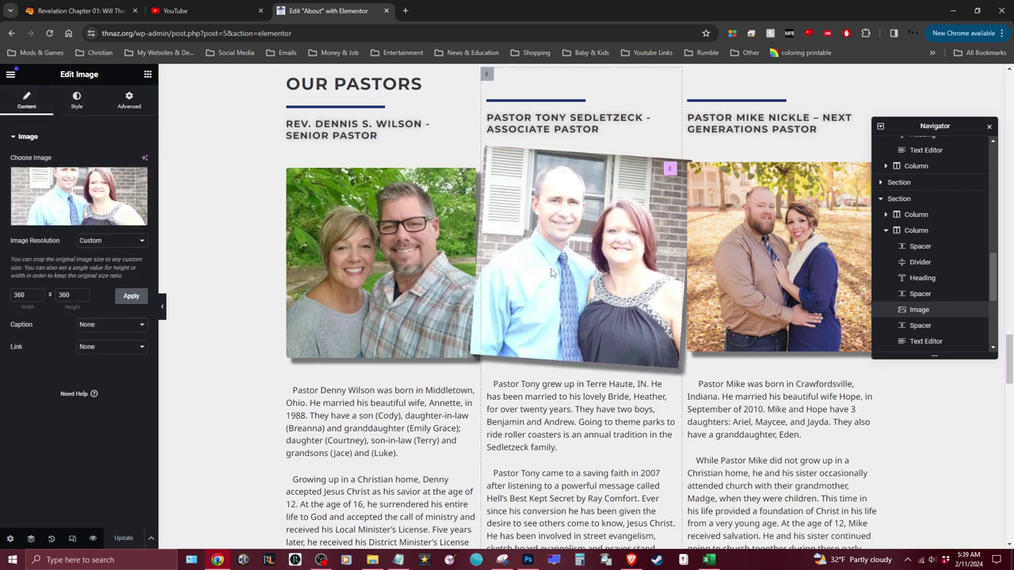
left_click(76, 103)
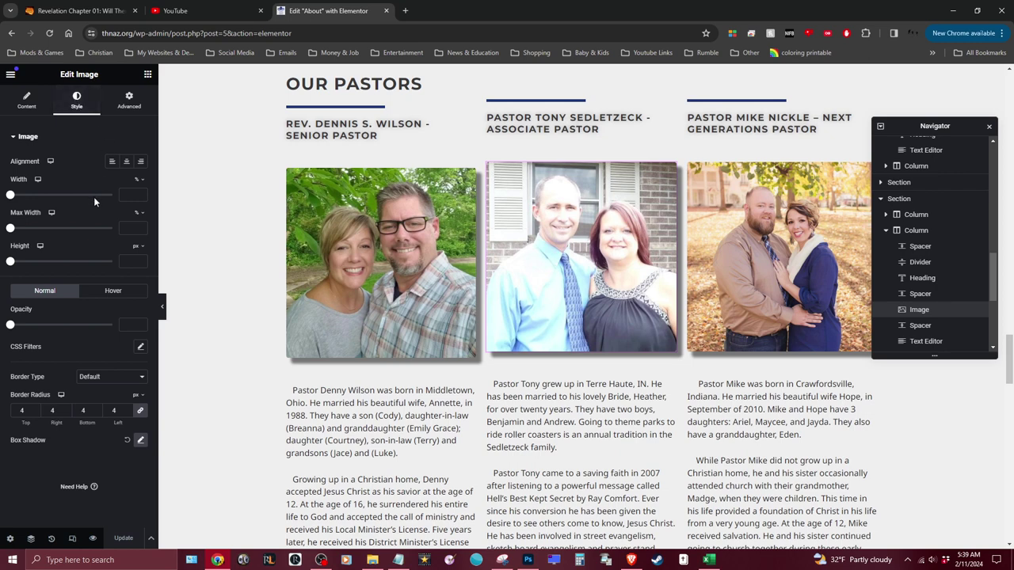
left_click(113, 291)
Step: Preview the Float and Bob hover animations on the associate pastor's photo
scroll(82, 354, "down", 1)
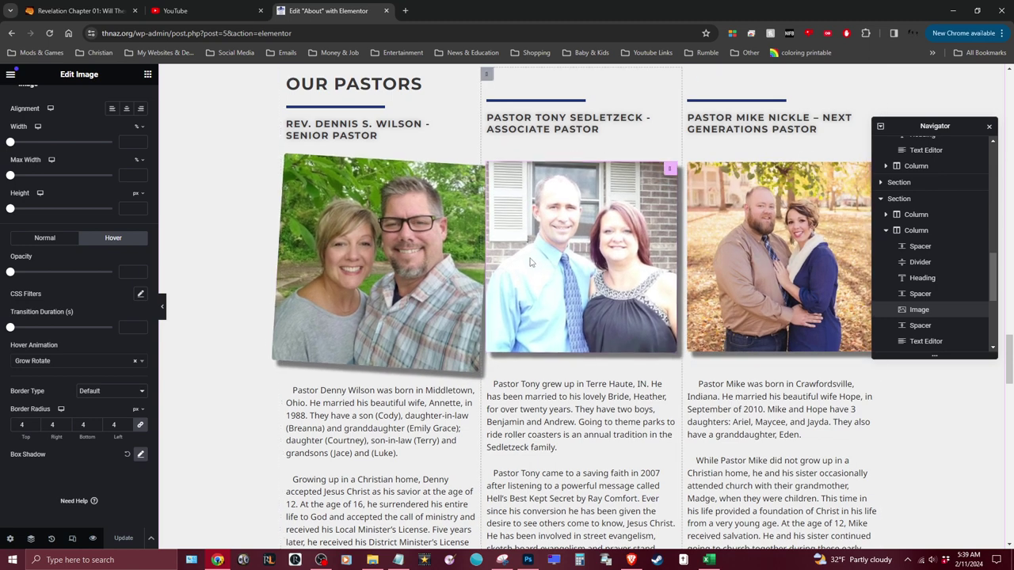
left_click(56, 362)
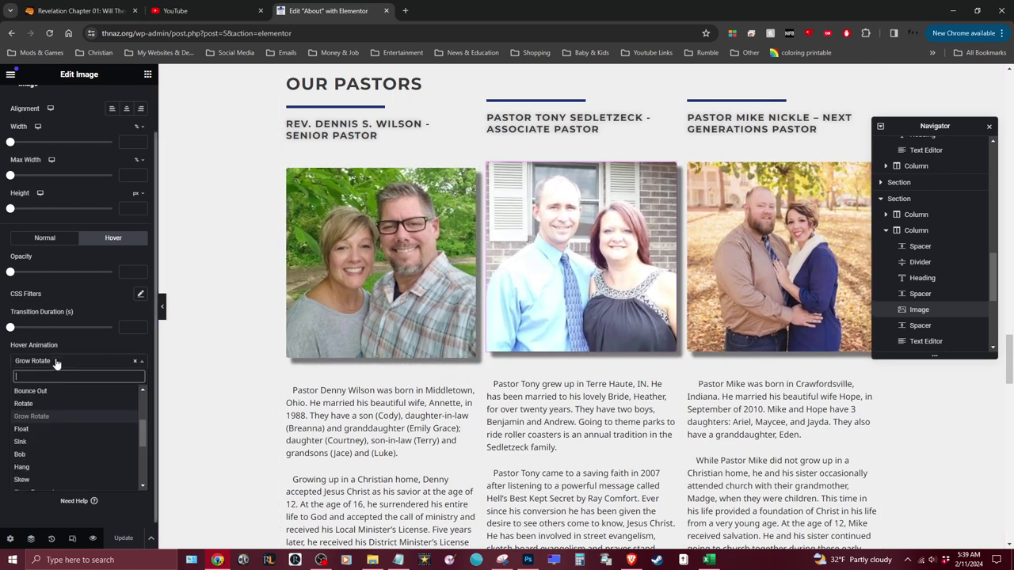
left_click(21, 428)
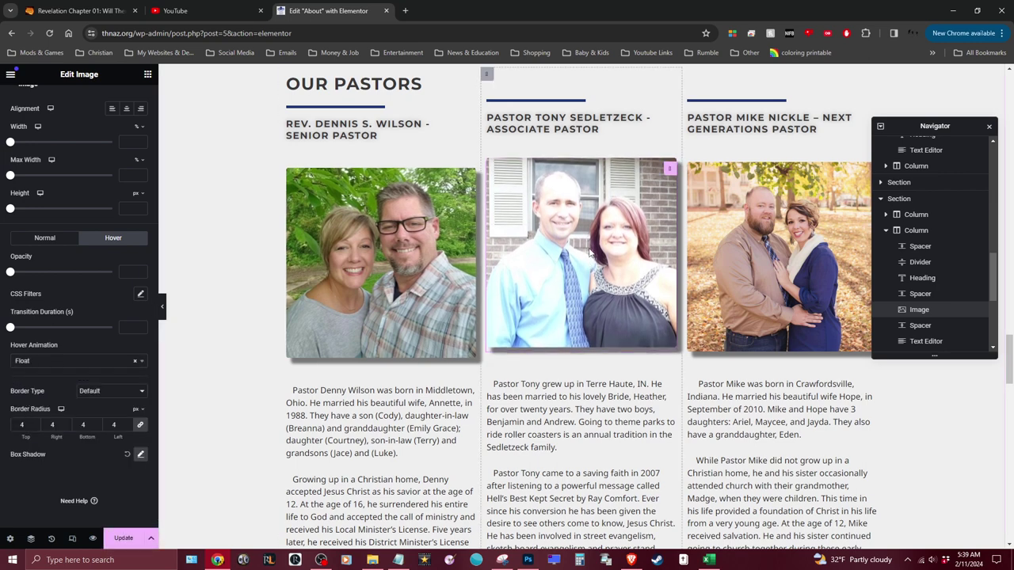
left_click(82, 363)
left_click(22, 429)
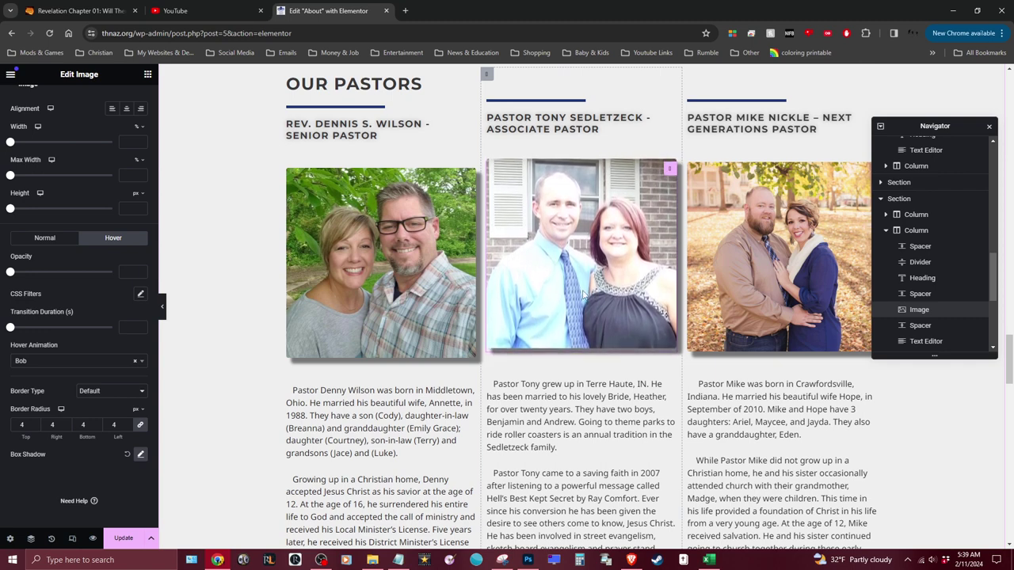
Step: Try Wobble Skew and Buzz Out, then set the hover animation to Grow Rotate
left_click(43, 362)
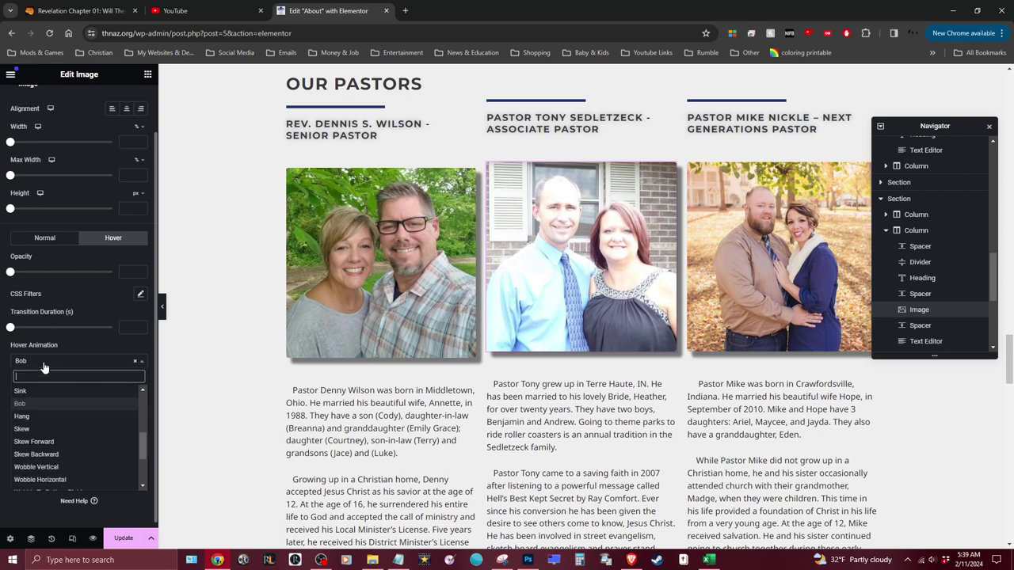
scroll(71, 471, "down", 10)
left_click(33, 459)
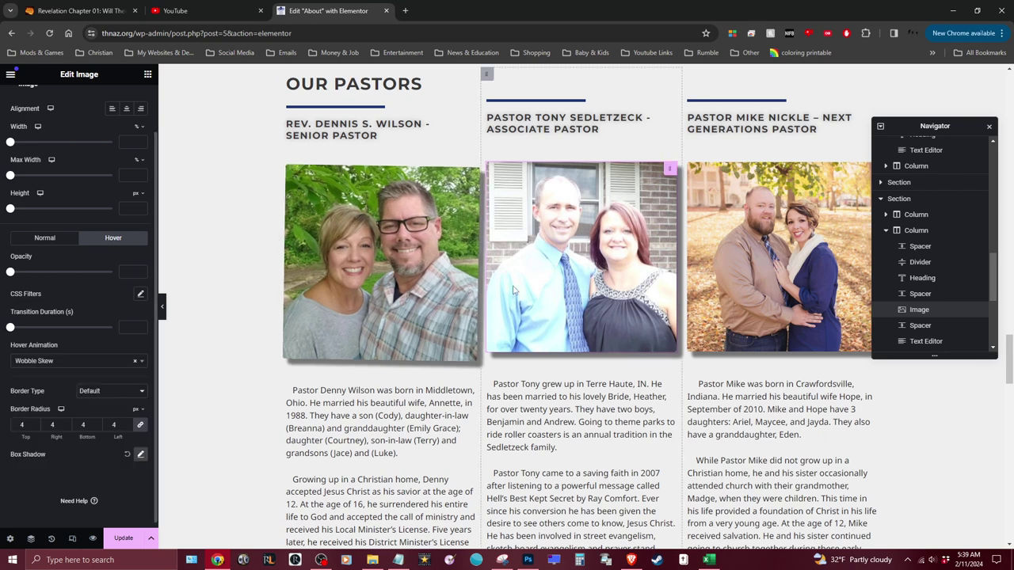
left_click(76, 363)
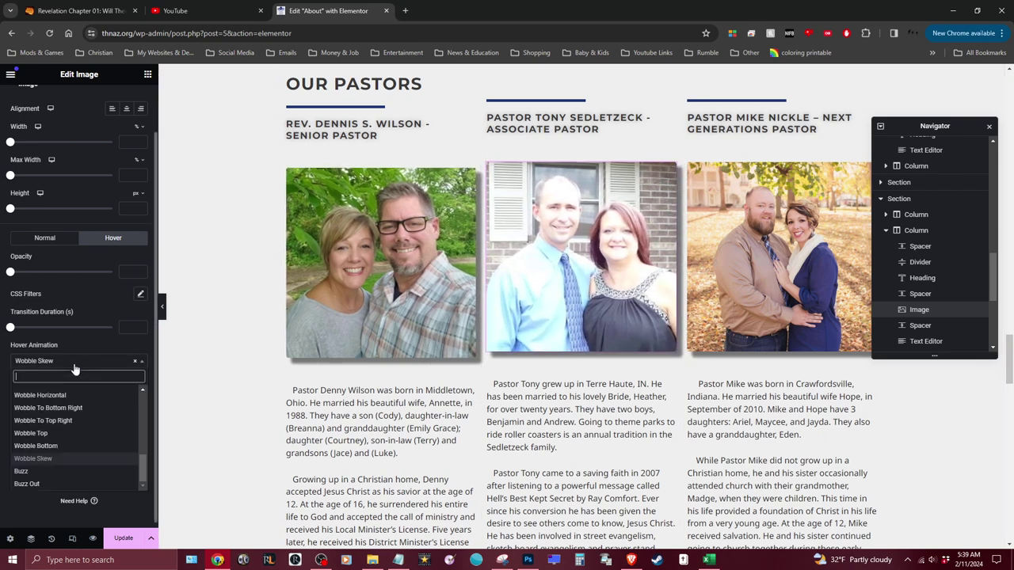
left_click(43, 483)
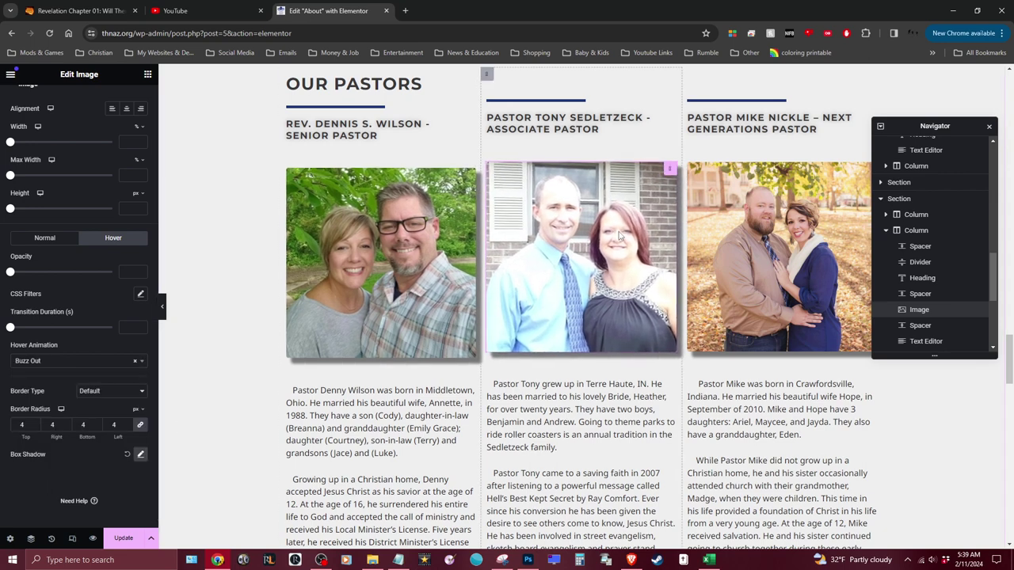
left_click(47, 362)
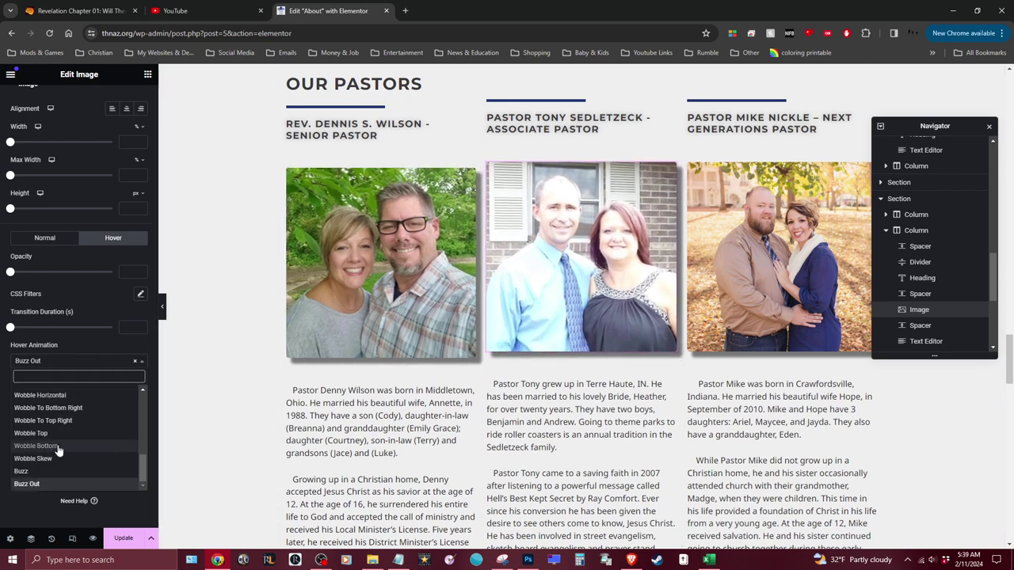
scroll(44, 463, "up", 4)
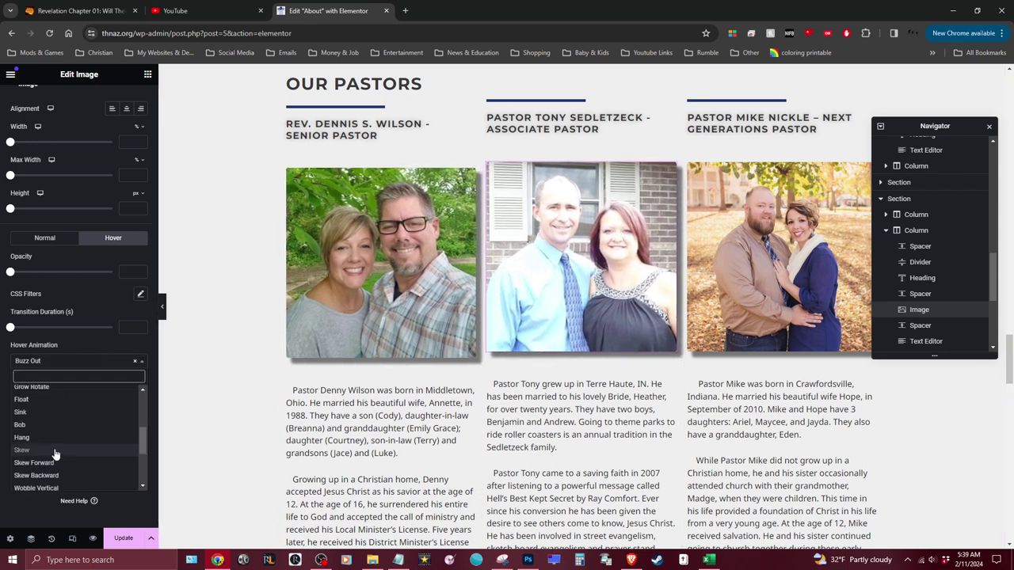
left_click(46, 441)
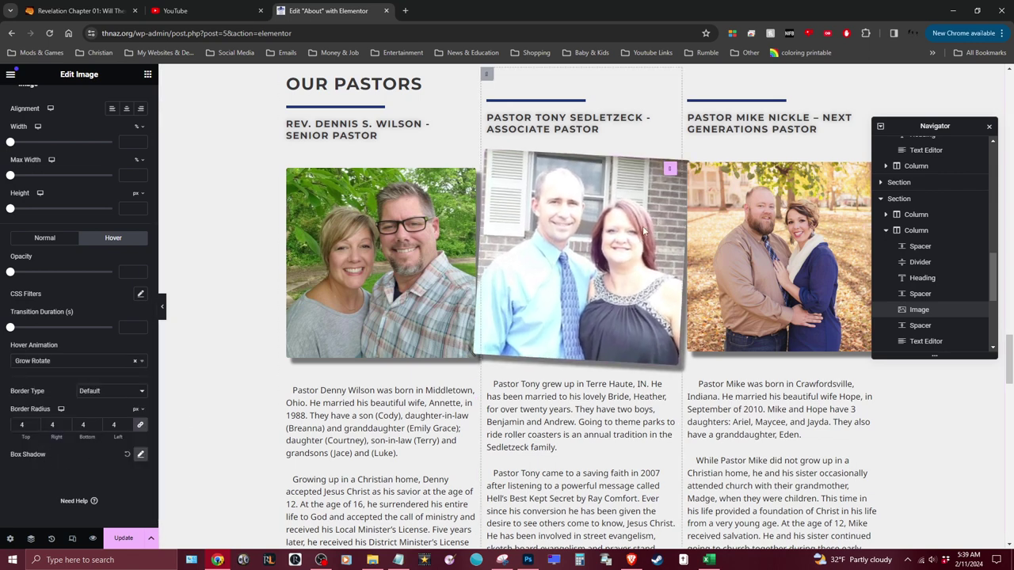
Step: Open the editor menu and scroll the preview to Our Pastors to check the hover tilt
scroll(633, 213, "up", 8)
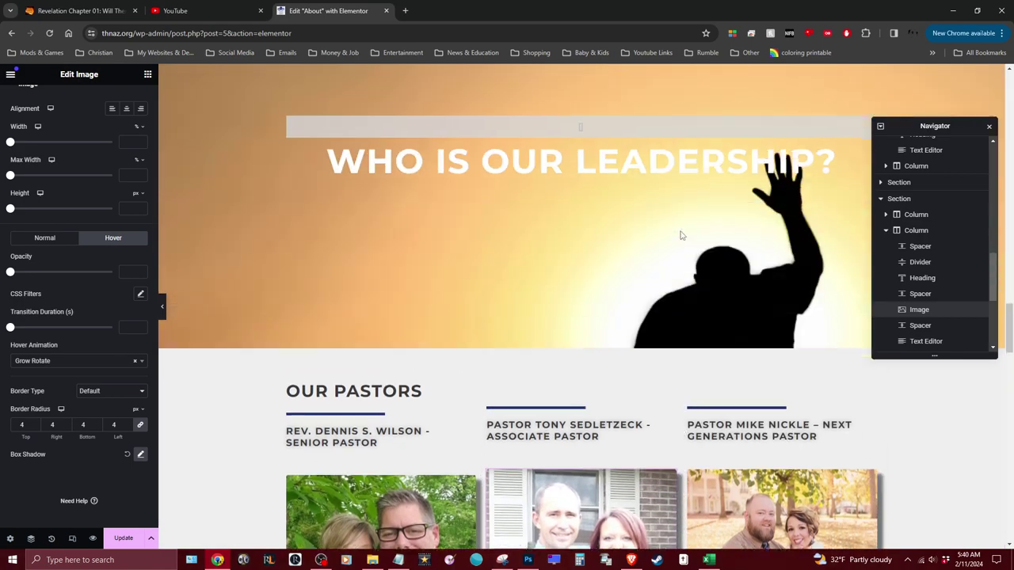
scroll(628, 207, "up", 10)
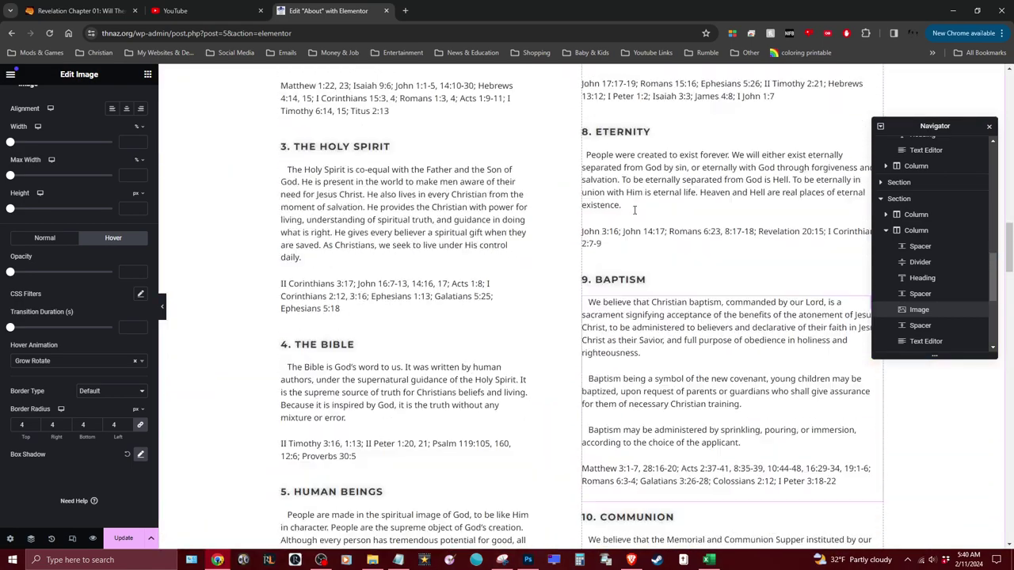
scroll(669, 206, "up", 10)
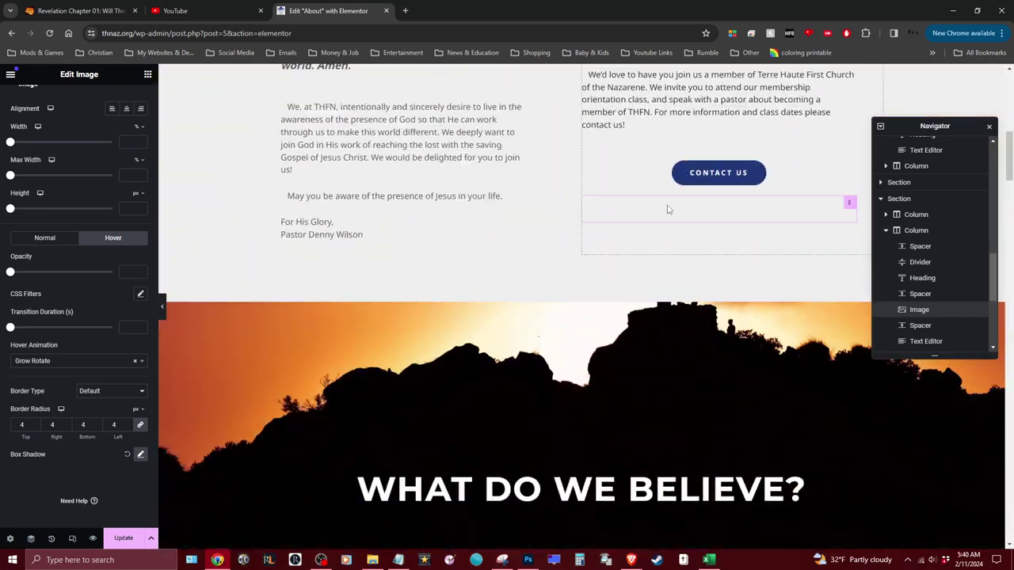
scroll(662, 190, "up", 4)
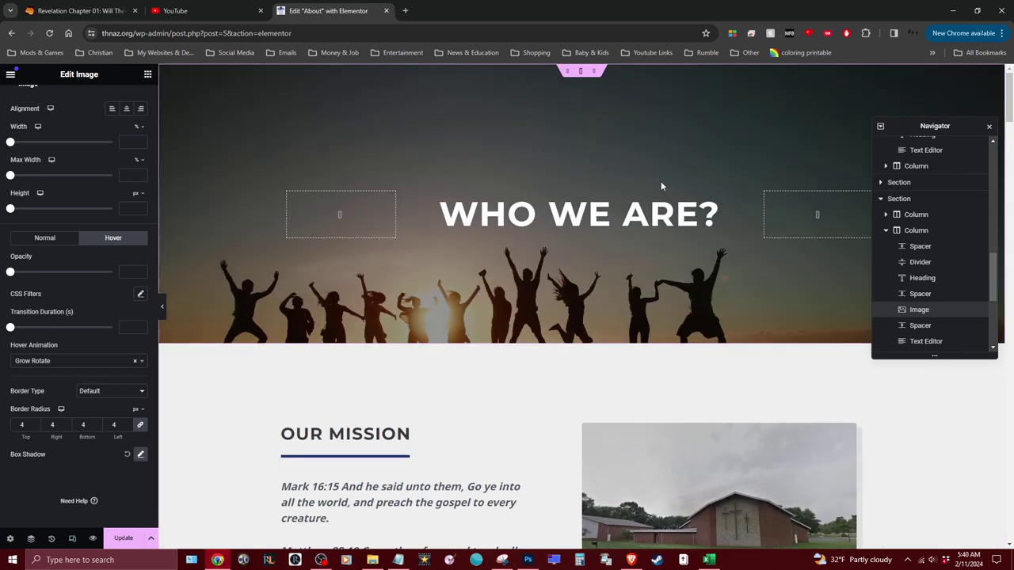
left_click(10, 76)
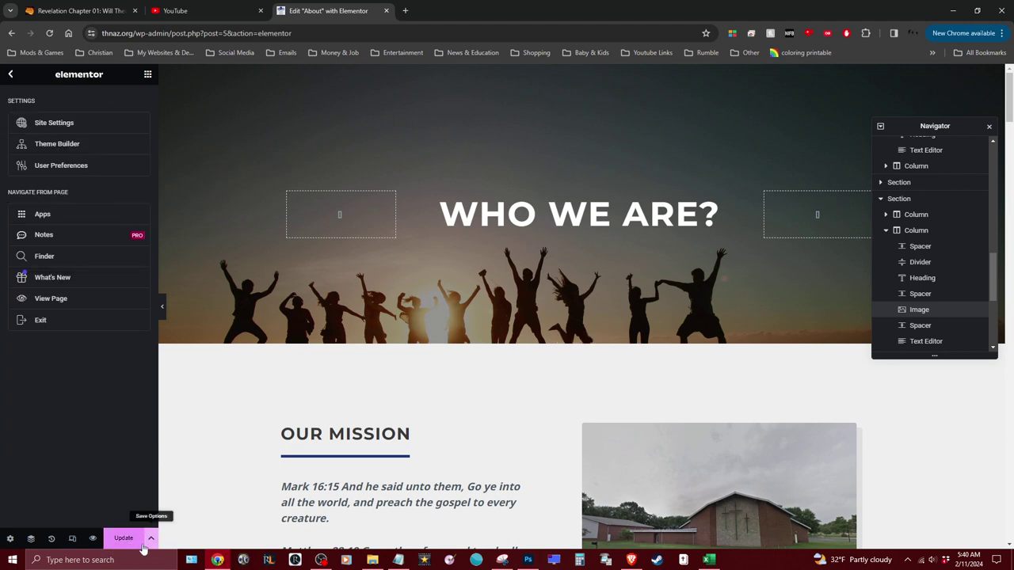
scroll(574, 442, "down", 15)
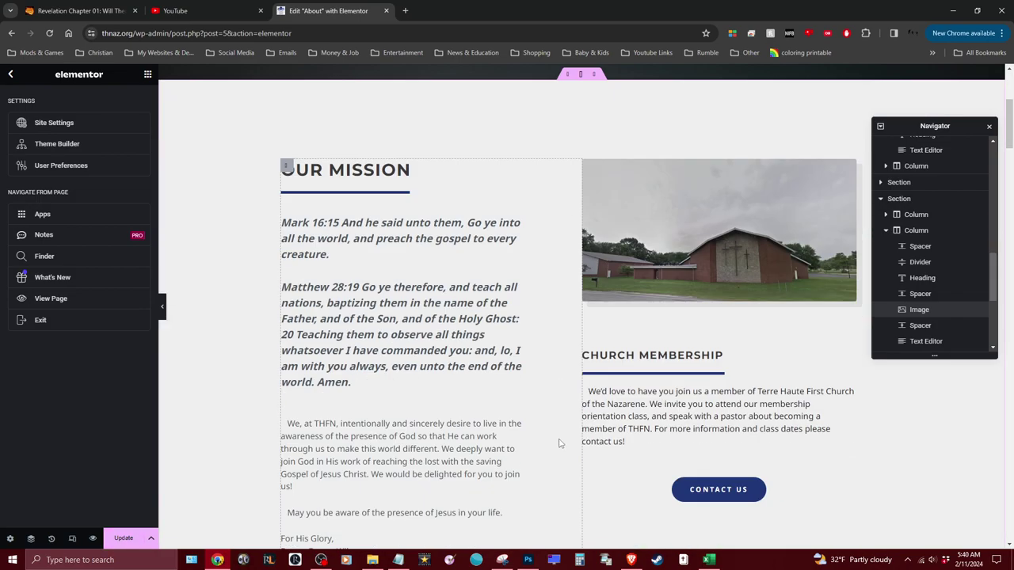
scroll(578, 445, "down", 15)
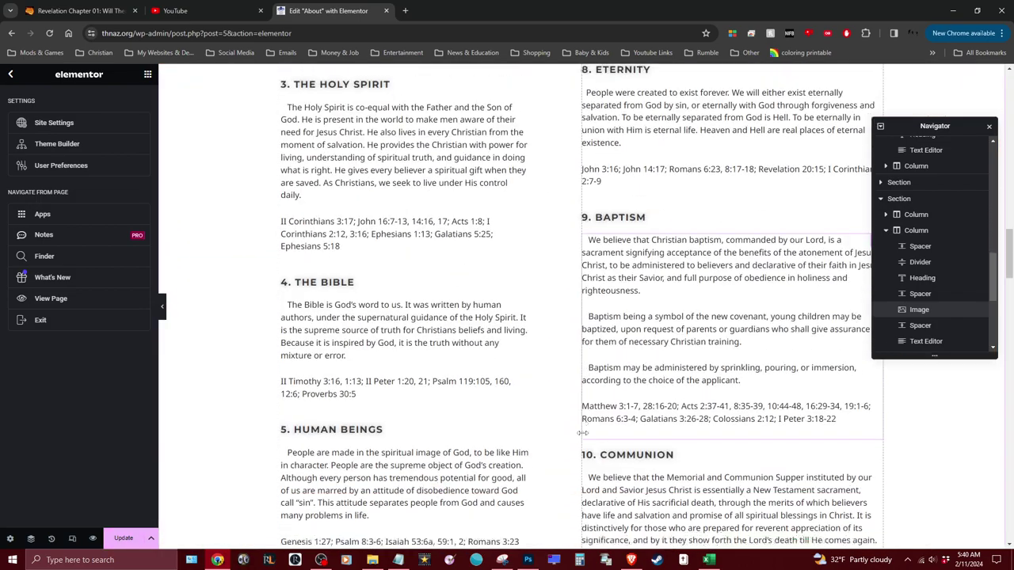
scroll(588, 428, "down", 2)
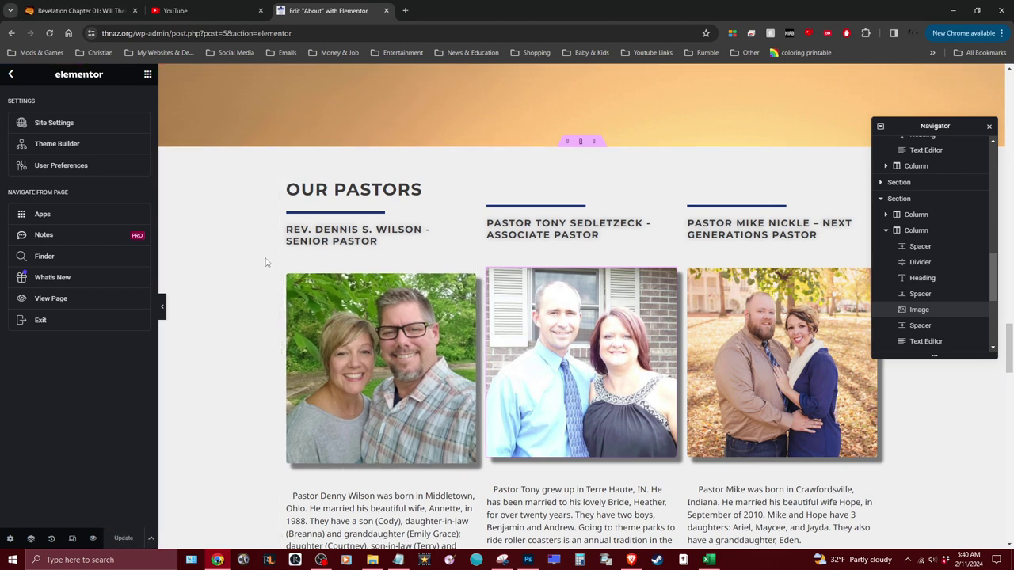
scroll(452, 396, "down", 2)
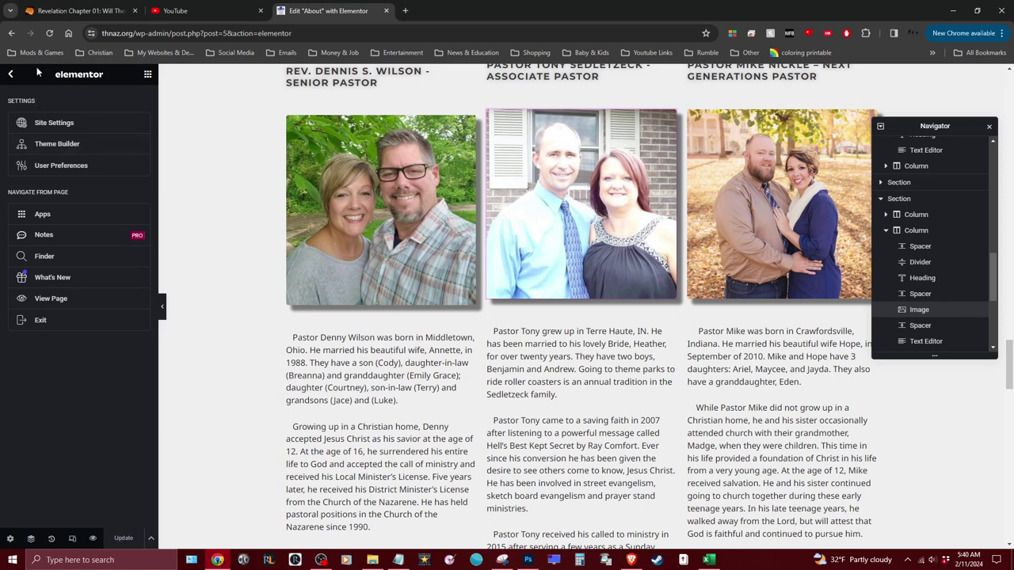
left_click(148, 75)
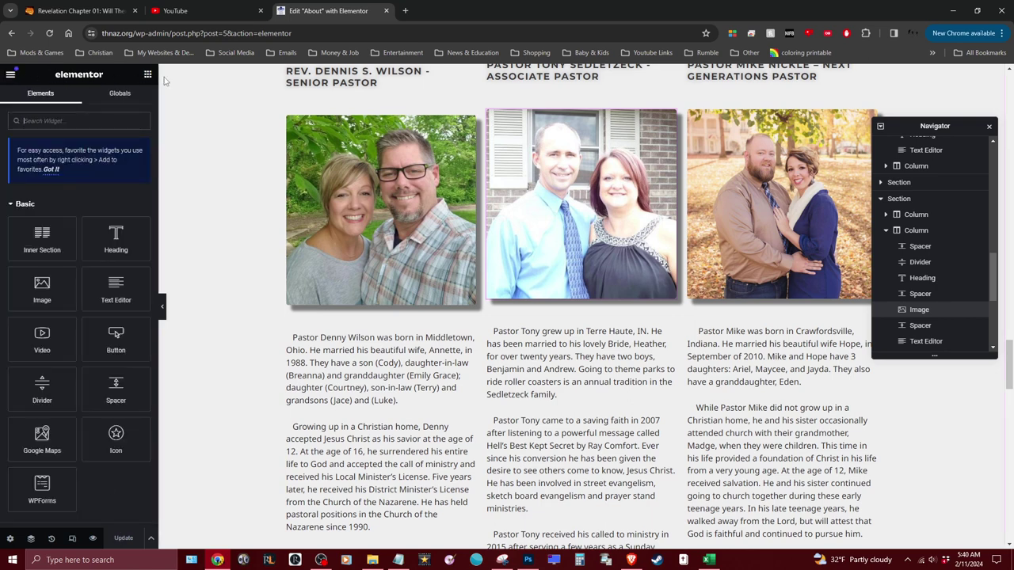
left_click(602, 222)
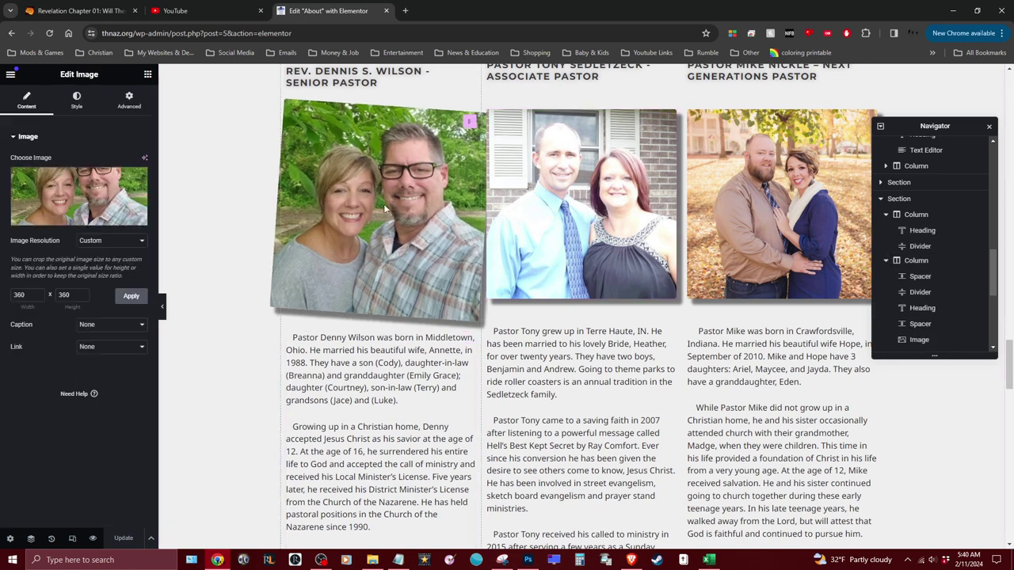
left_click(768, 214)
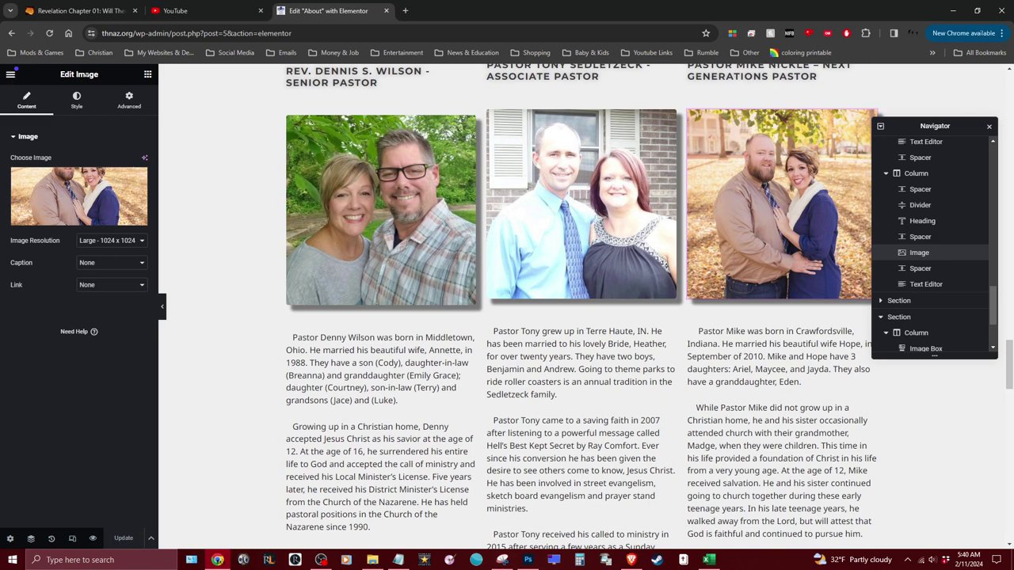
left_click(11, 76)
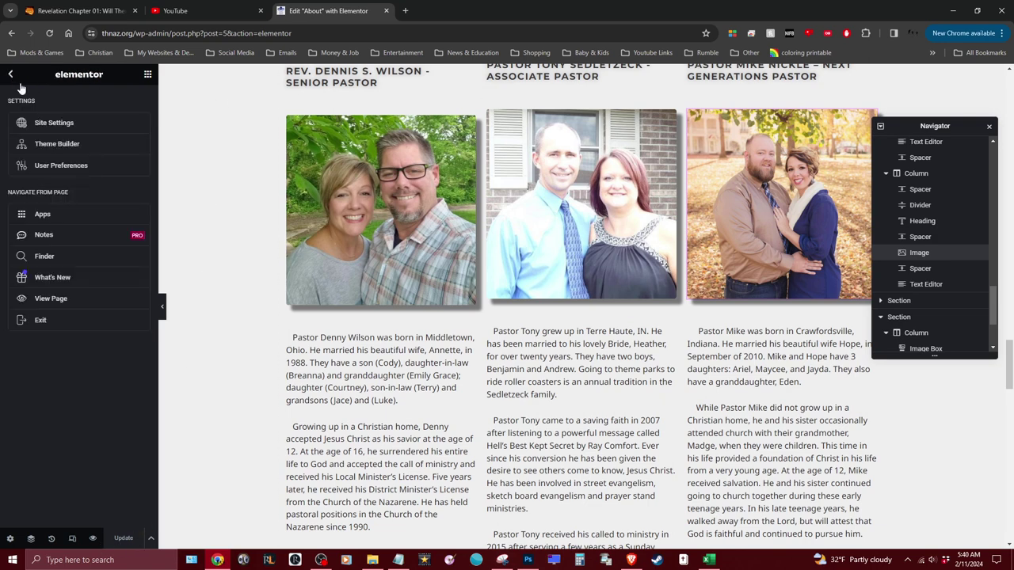
scroll(650, 266, "up", 5)
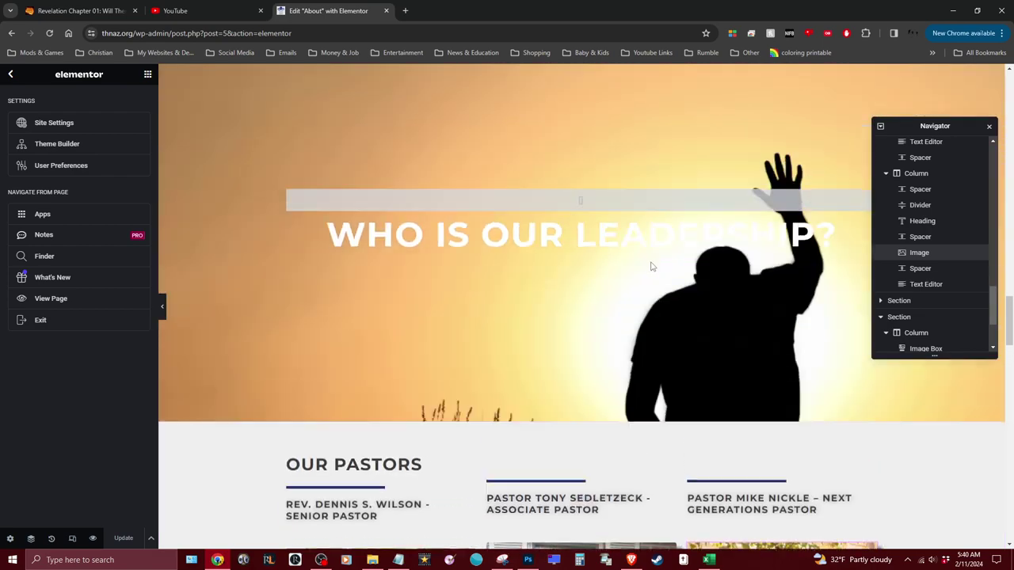
scroll(651, 267, "up", 15)
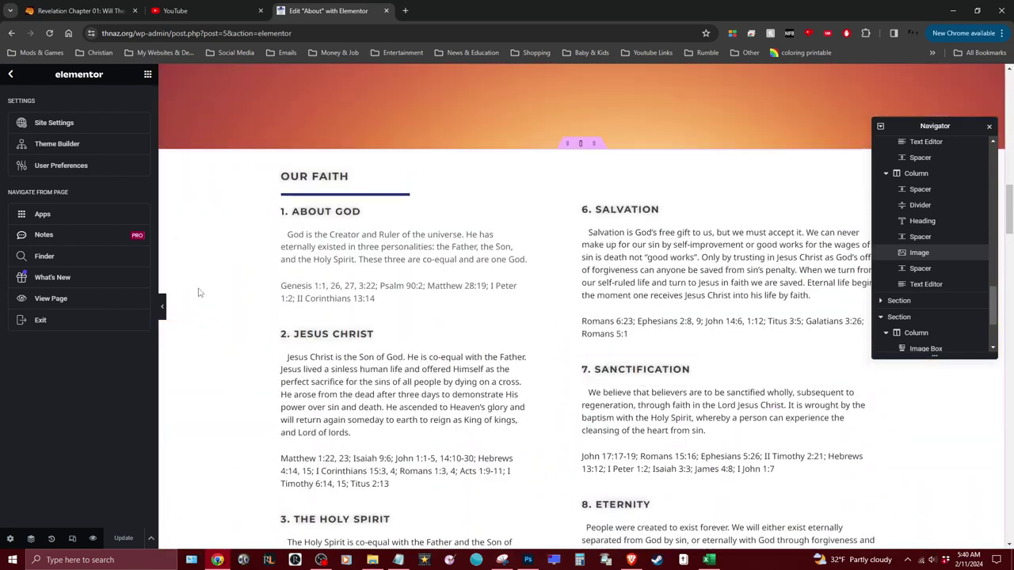
left_click(148, 76)
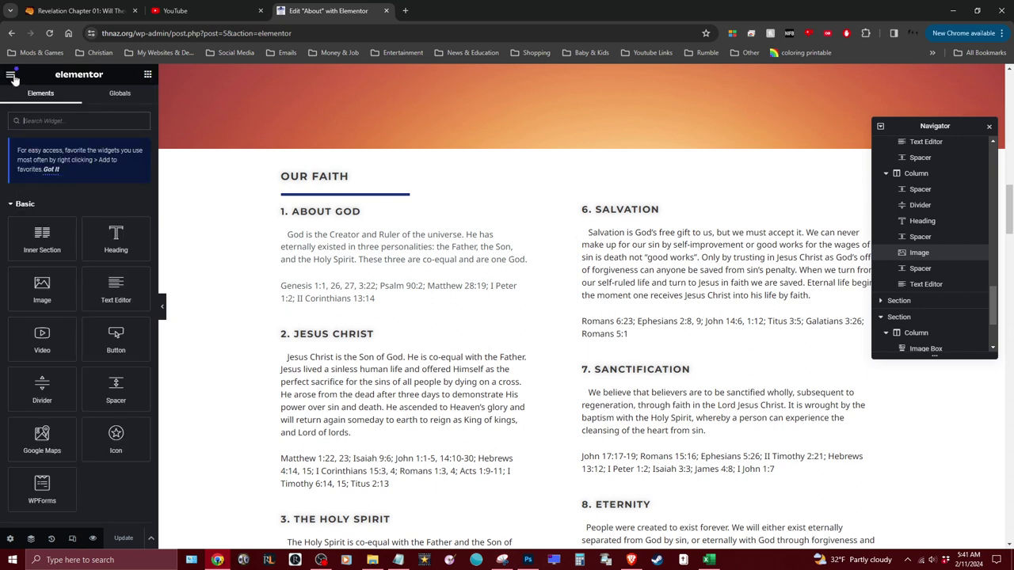
left_click(9, 76)
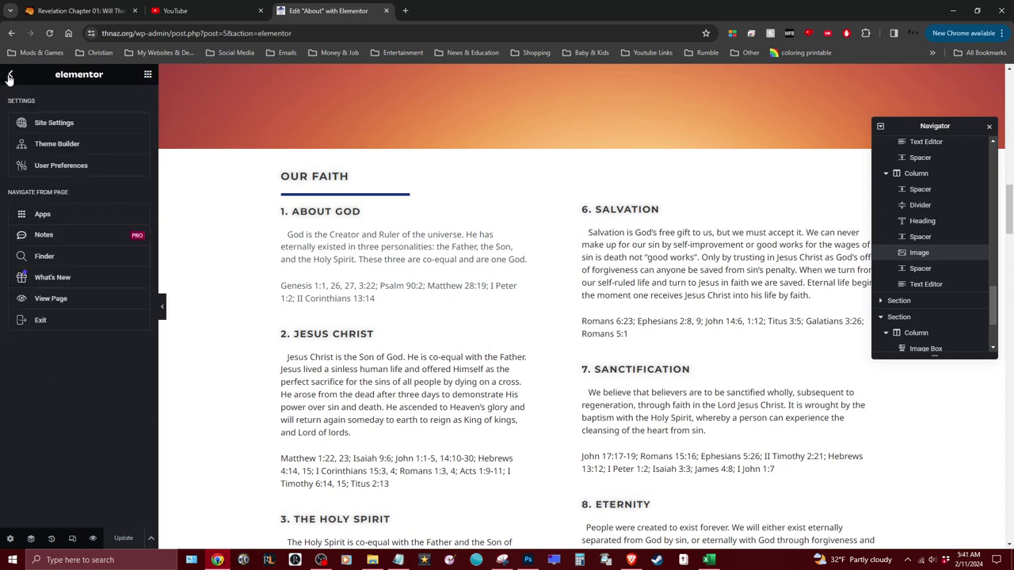
Step: View the published About page live and scroll through it
left_click(57, 306)
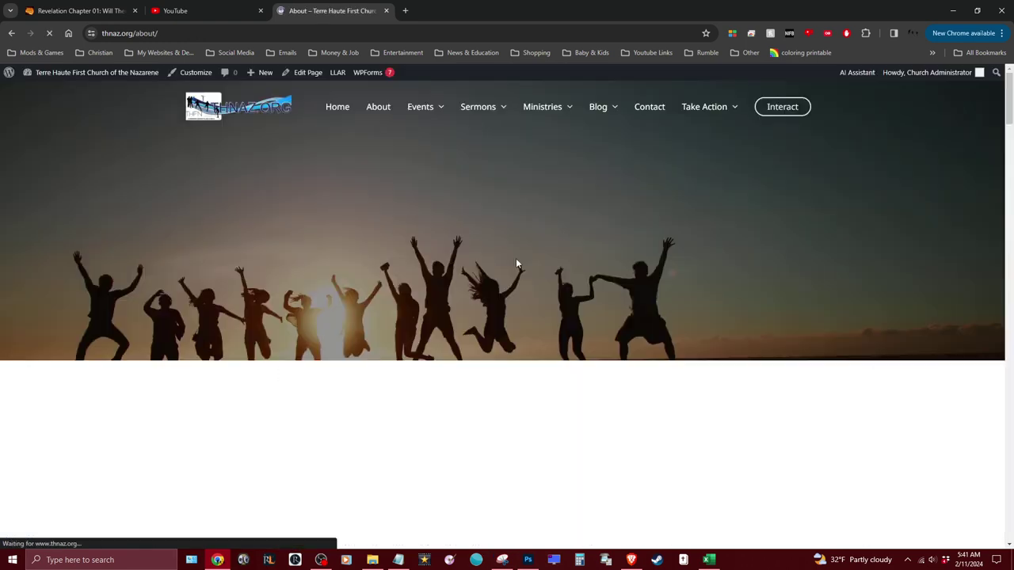
scroll(630, 241, "down", 6)
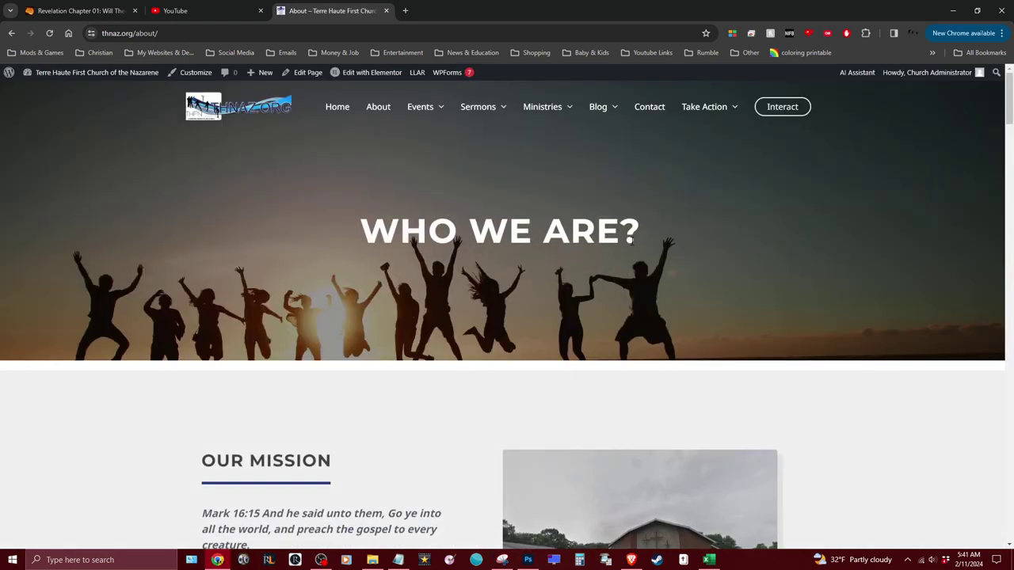
scroll(634, 237, "down", 6)
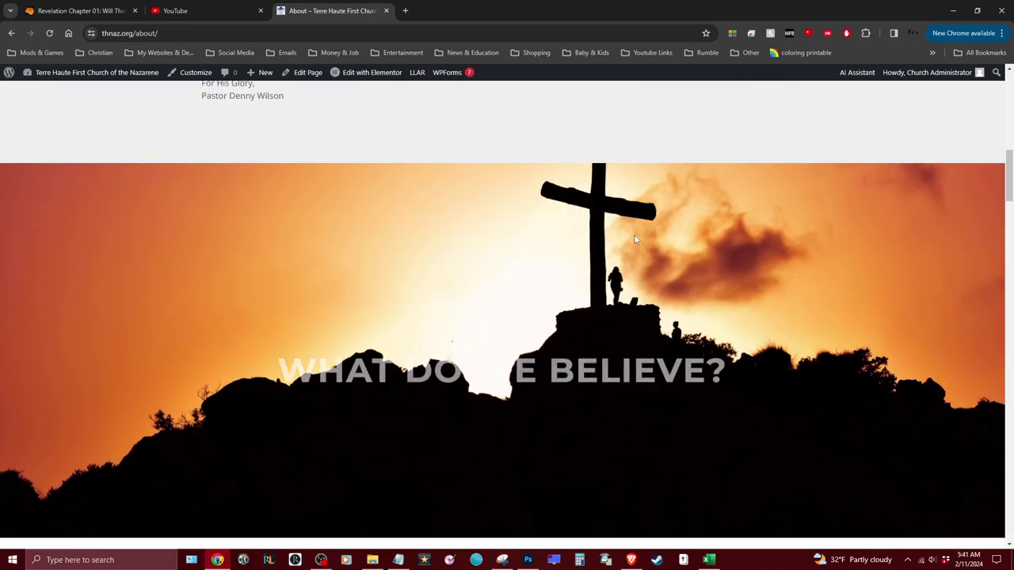
scroll(634, 237, "up", 8)
scroll(633, 253, "up", 3)
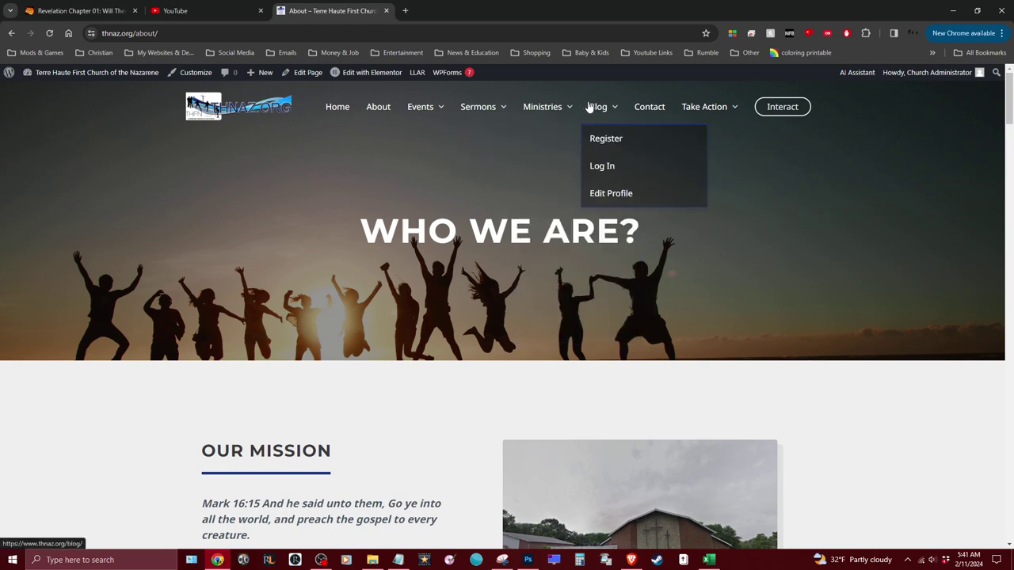
Step: Inspect the live site's navigation menus
mouse_move(574, 108)
mouse_move(488, 103)
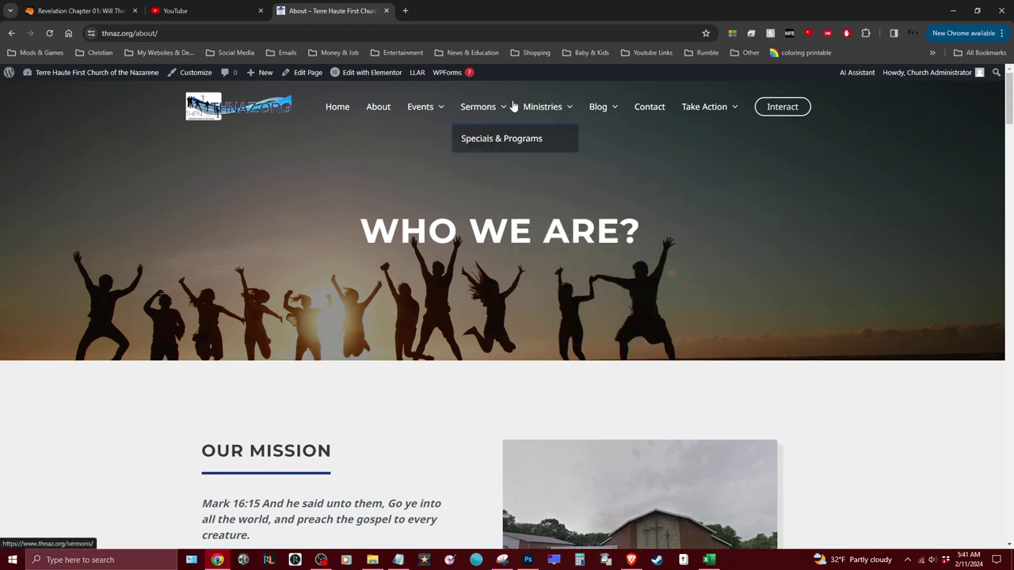
mouse_move(394, 109)
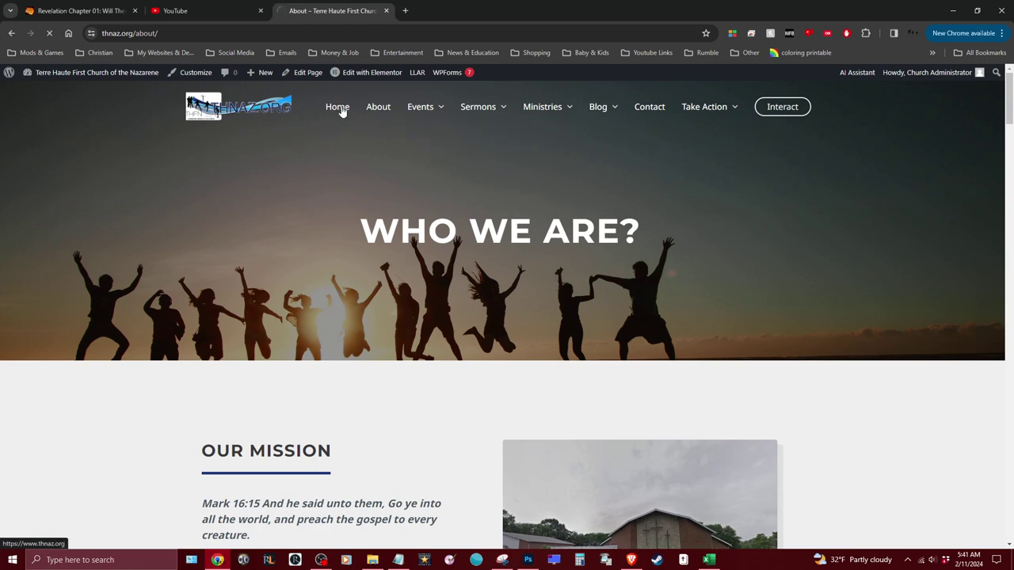
scroll(518, 314, "down", 12)
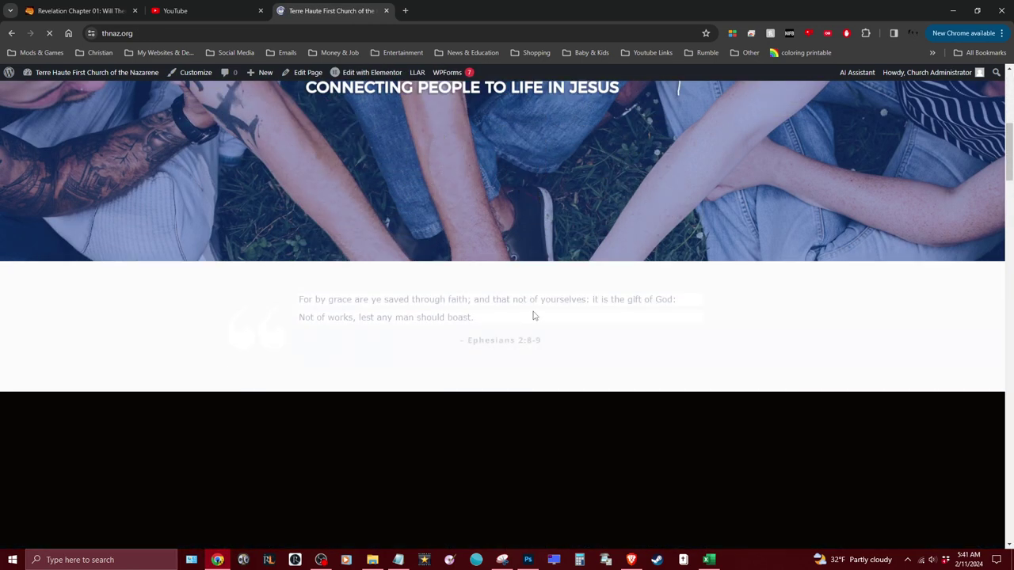
scroll(537, 309, "up", 10)
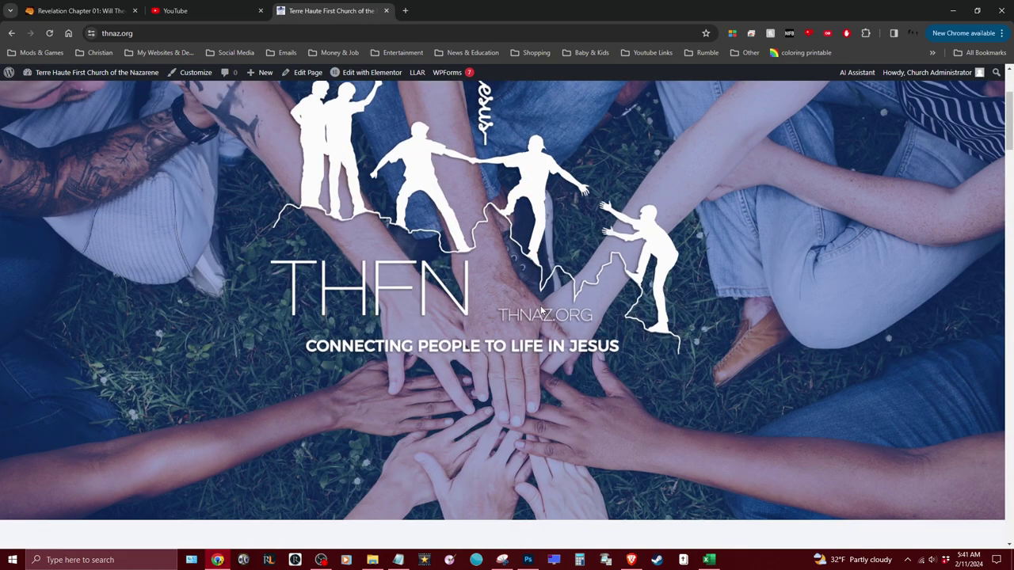
Step: Open the Home page in the Elementor editor and scroll through it
left_click(363, 79)
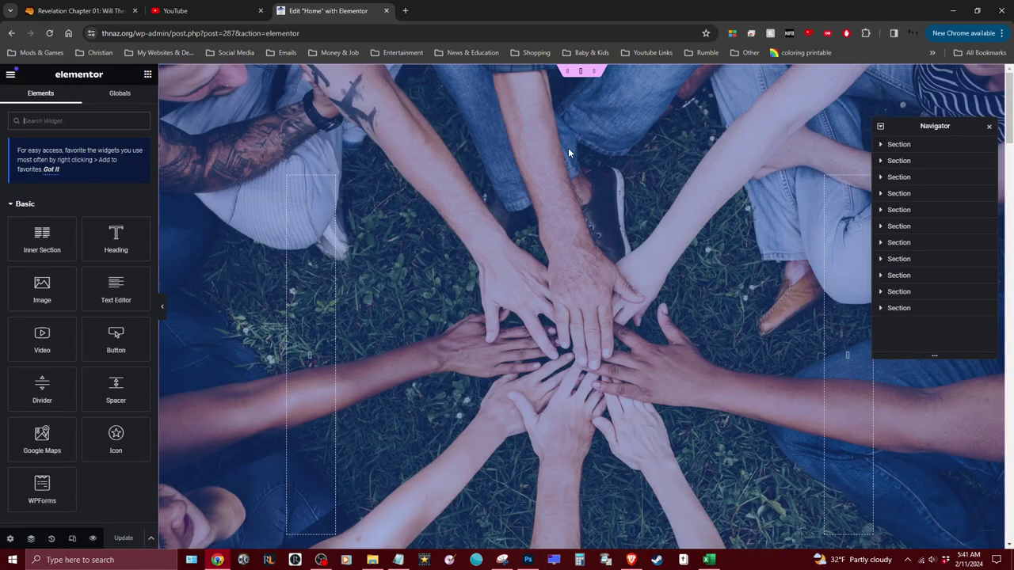
scroll(575, 149, "down", 3)
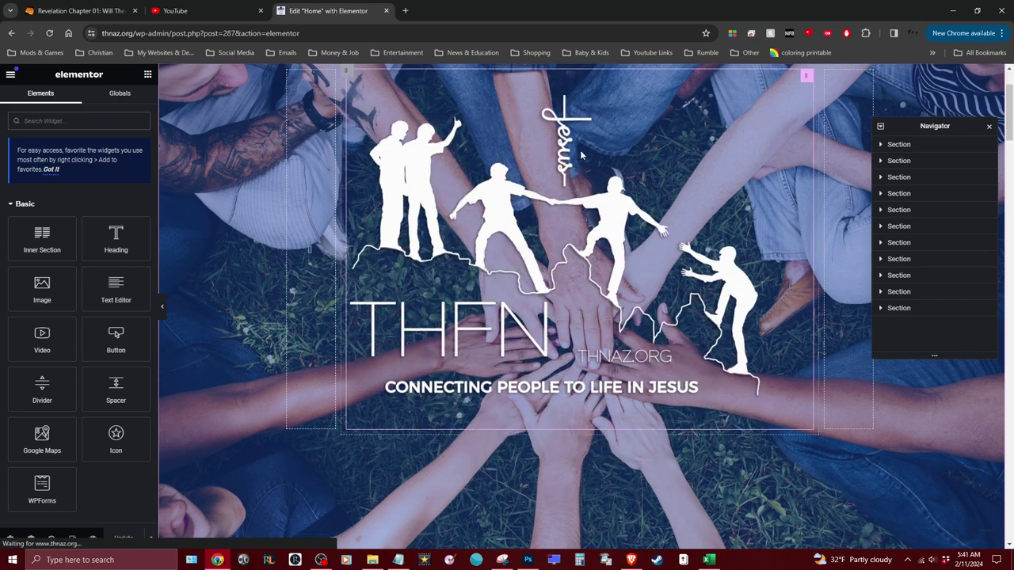
scroll(587, 156, "down", 1)
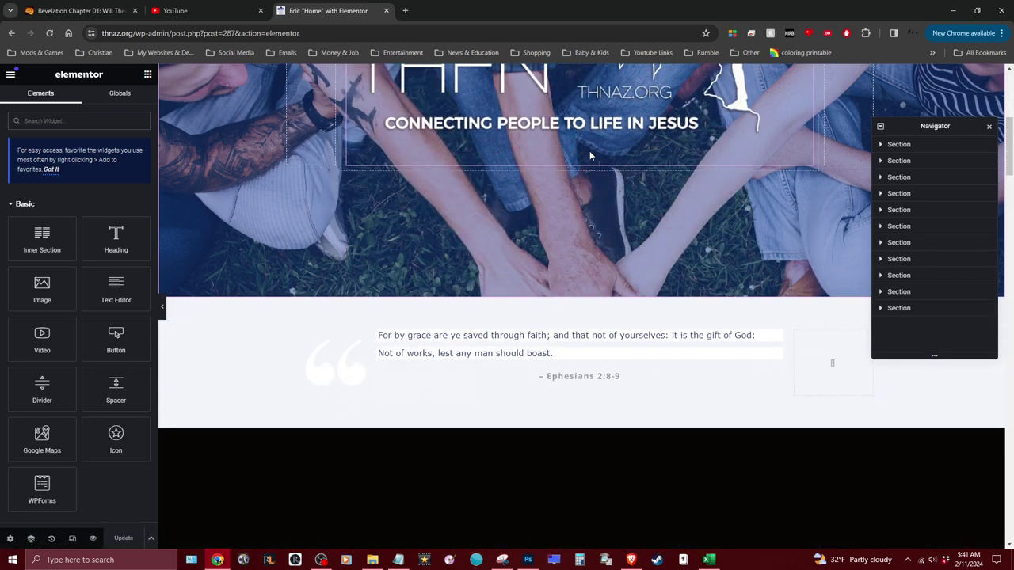
scroll(591, 156, "down", 4)
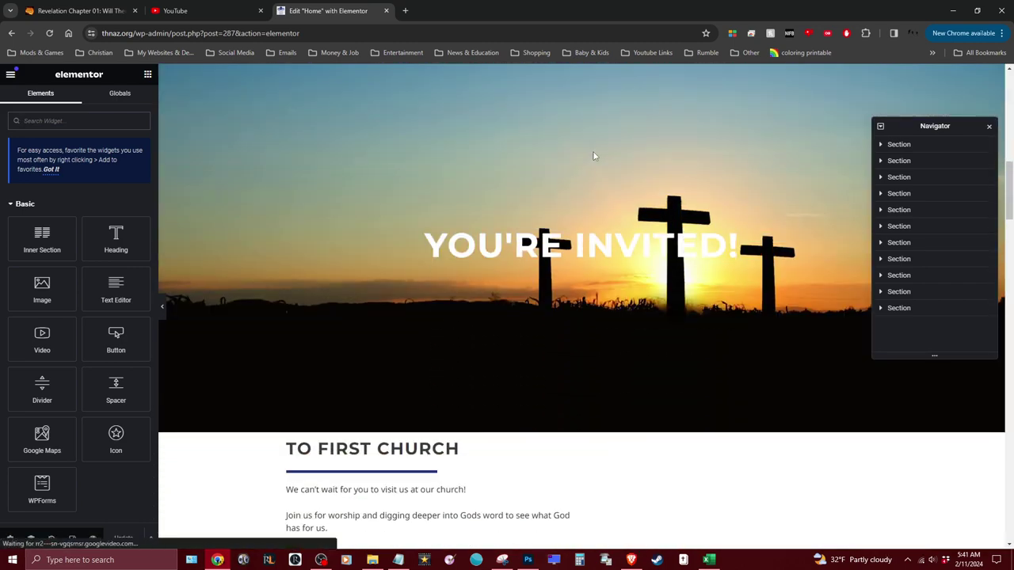
scroll(593, 156, "down", 5)
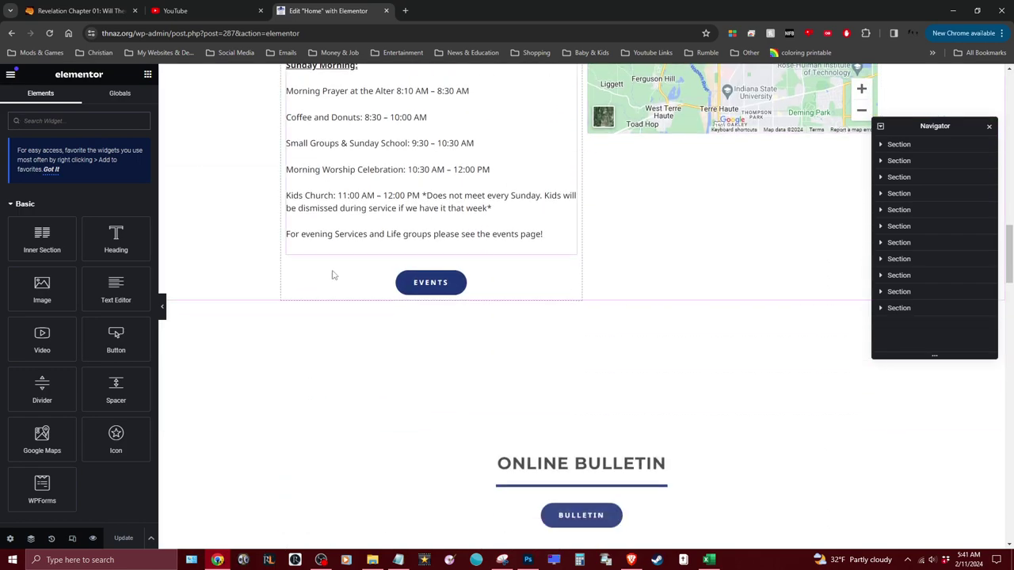
scroll(426, 221, "up", 4)
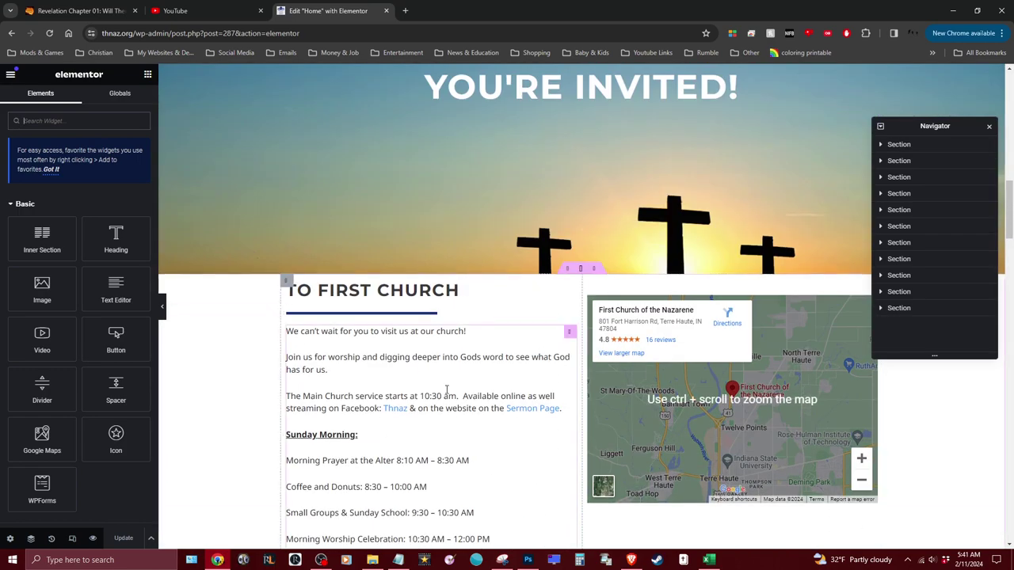
scroll(446, 402, "down", 9)
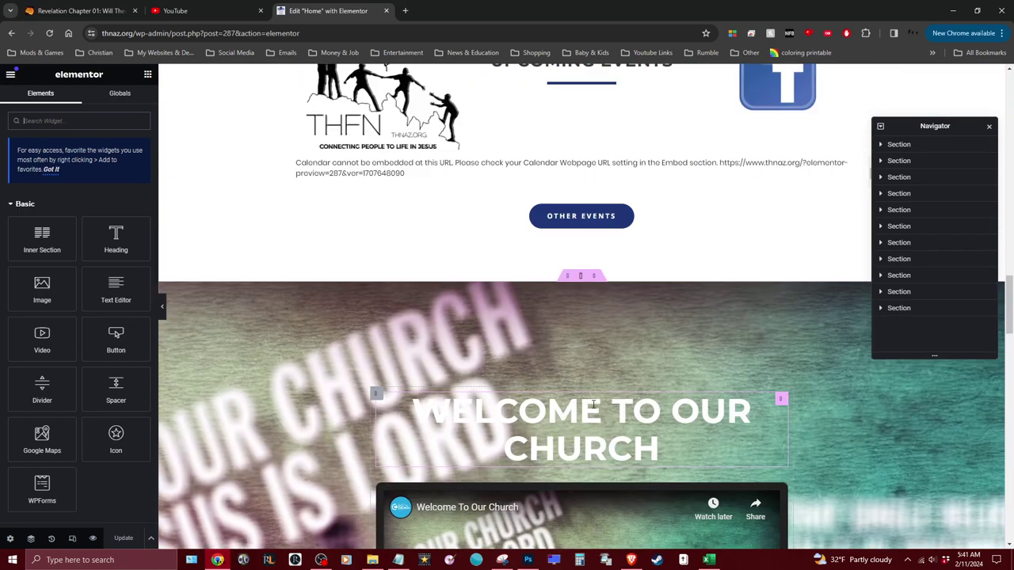
scroll(593, 404, "up", 2)
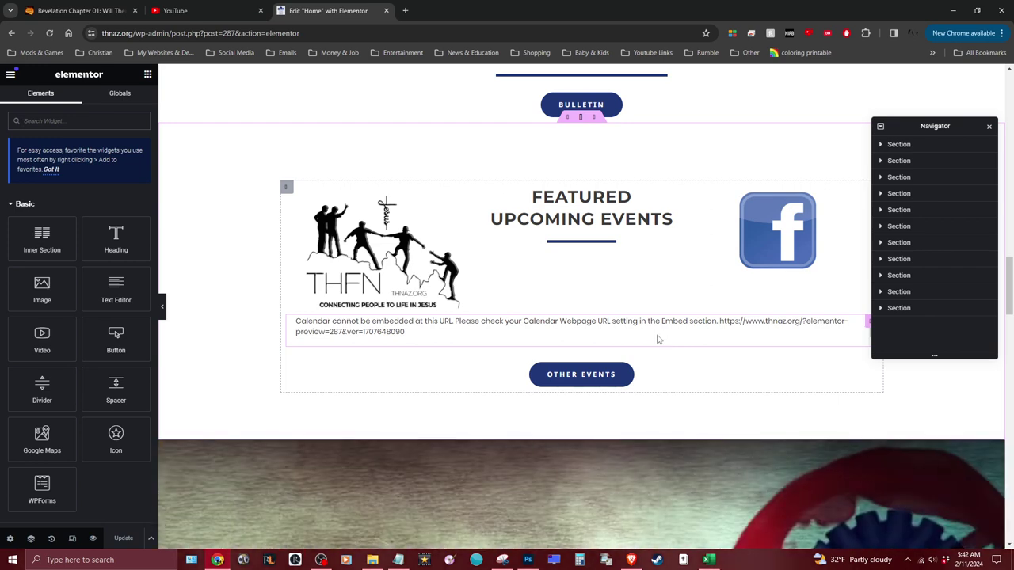
Step: Locate the Welcome section and open its body text in Edit Text Editor
scroll(711, 296, "up", 1)
scroll(710, 296, "up", 4)
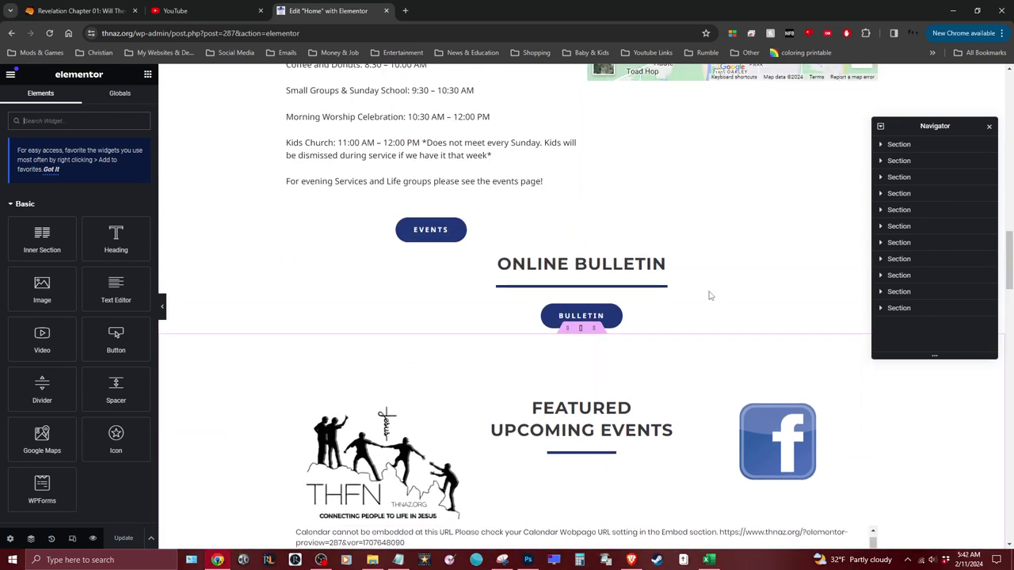
scroll(675, 299, "down", 4)
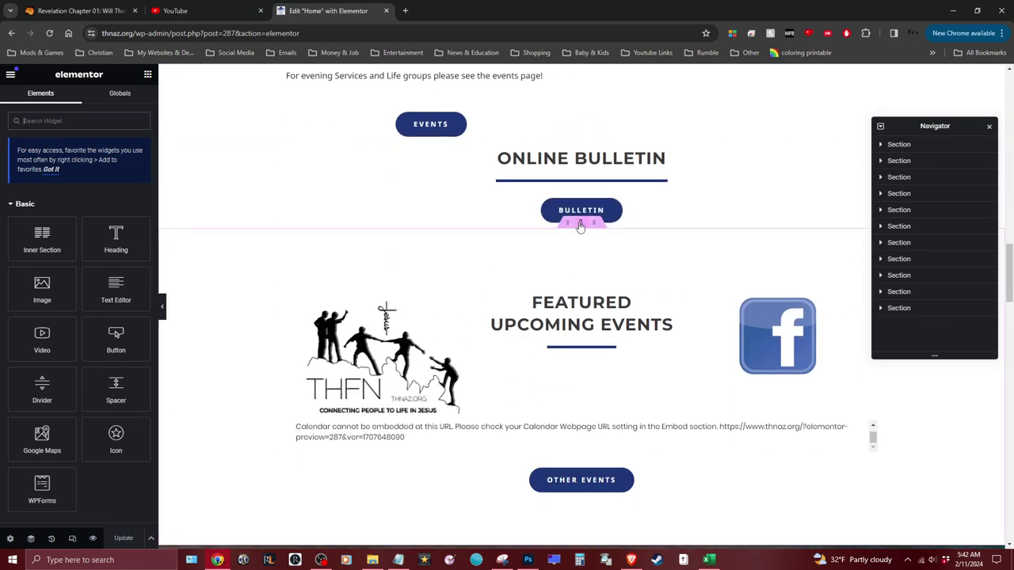
scroll(708, 410, "down", 10)
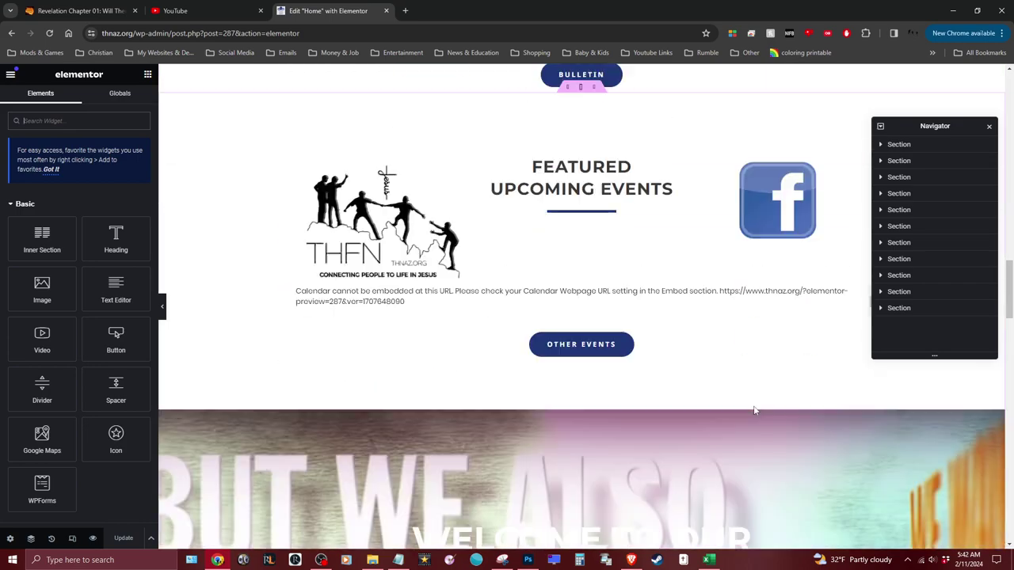
scroll(750, 386, "down", 4)
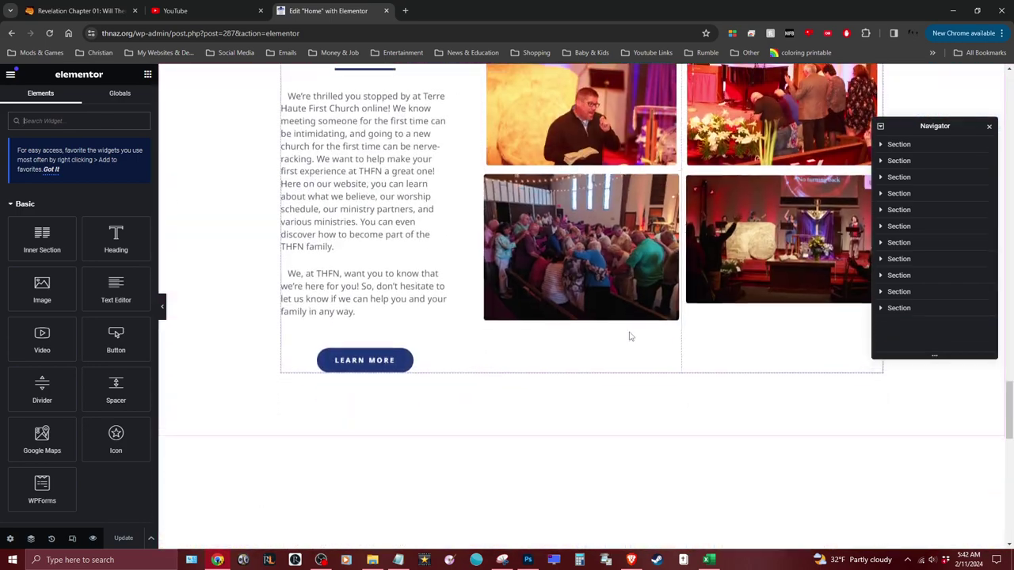
scroll(464, 401, "up", 5)
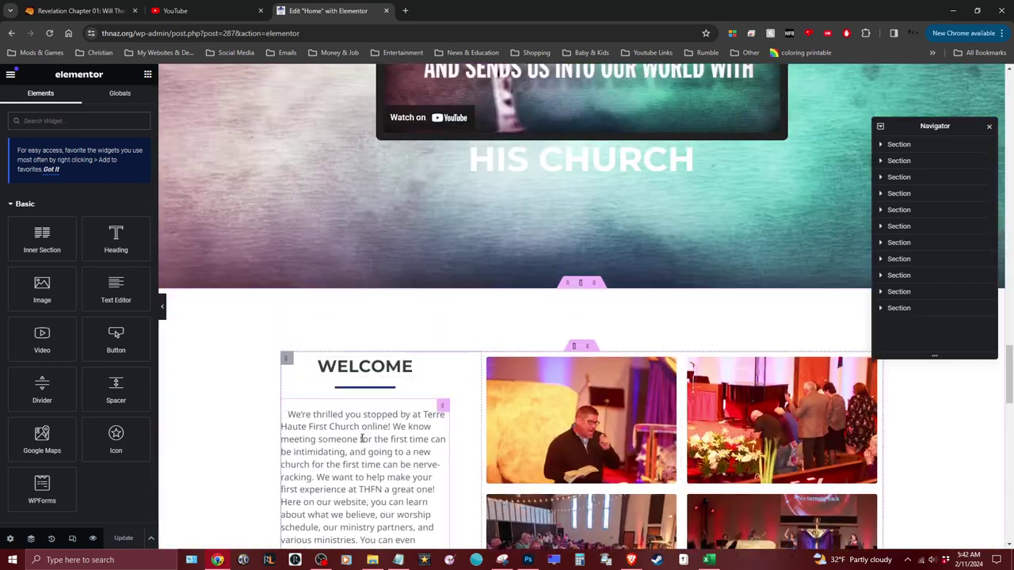
left_click(363, 407)
Step: Select the WELCOME heading and first grid photo, then open the Learn More button's settings
scroll(358, 251, "down", 2)
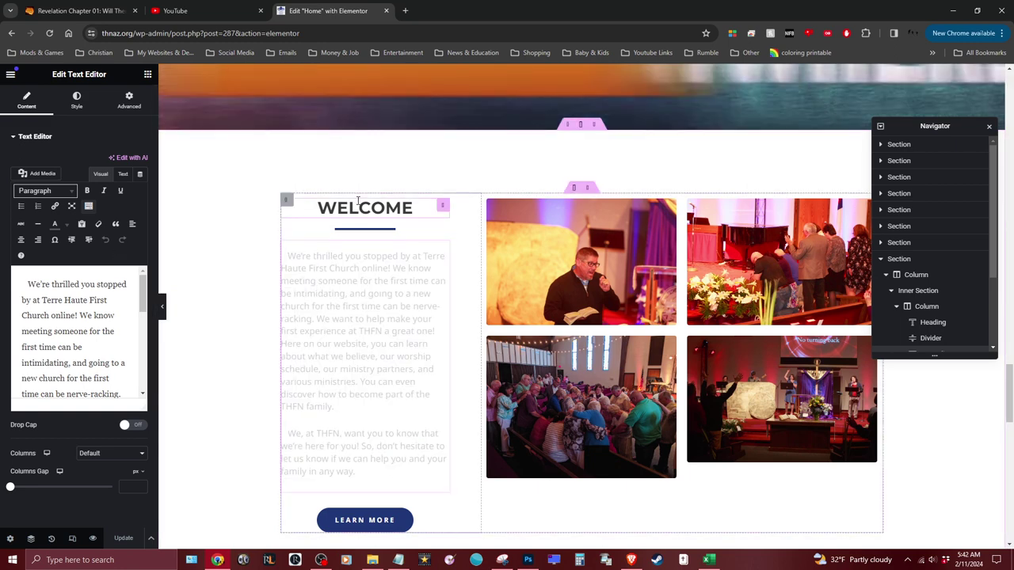
left_click(366, 208)
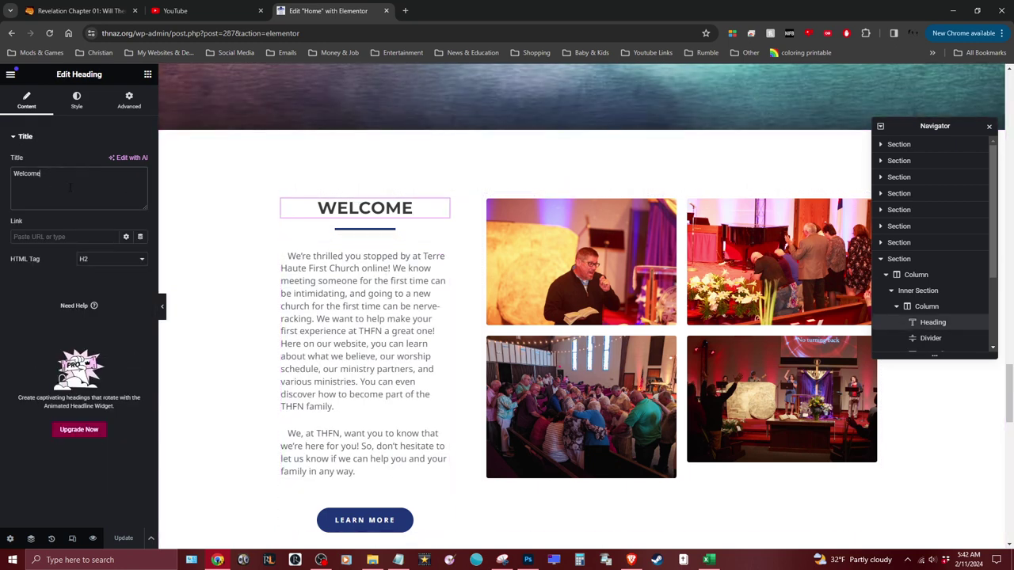
left_click(630, 288)
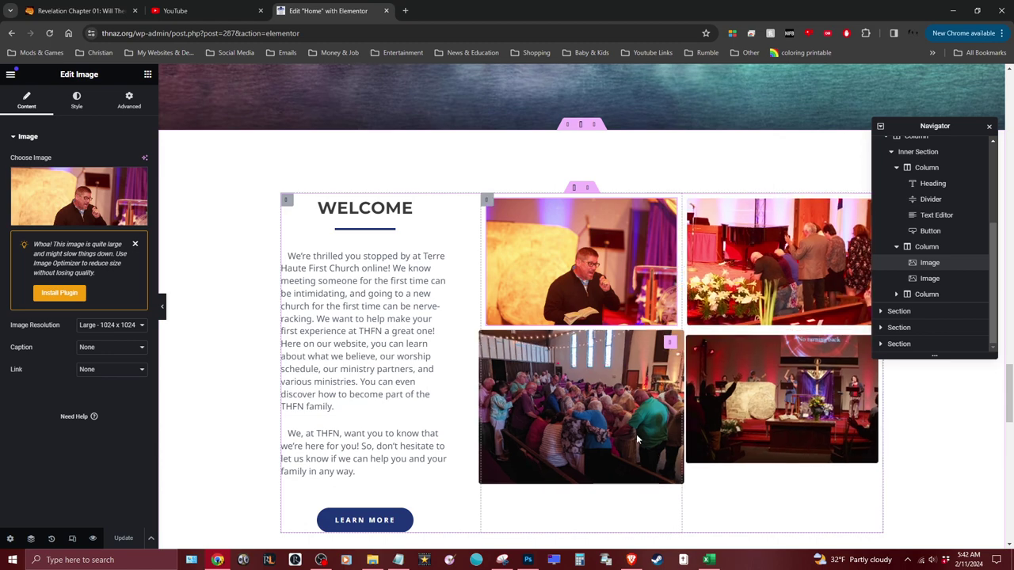
scroll(464, 409, "down", 5)
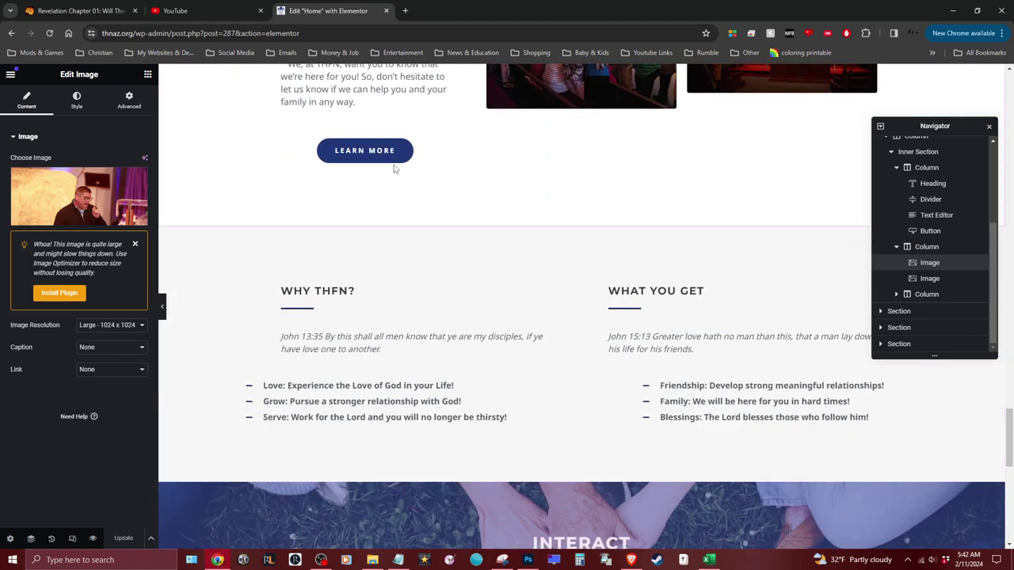
scroll(400, 170, "up", 2)
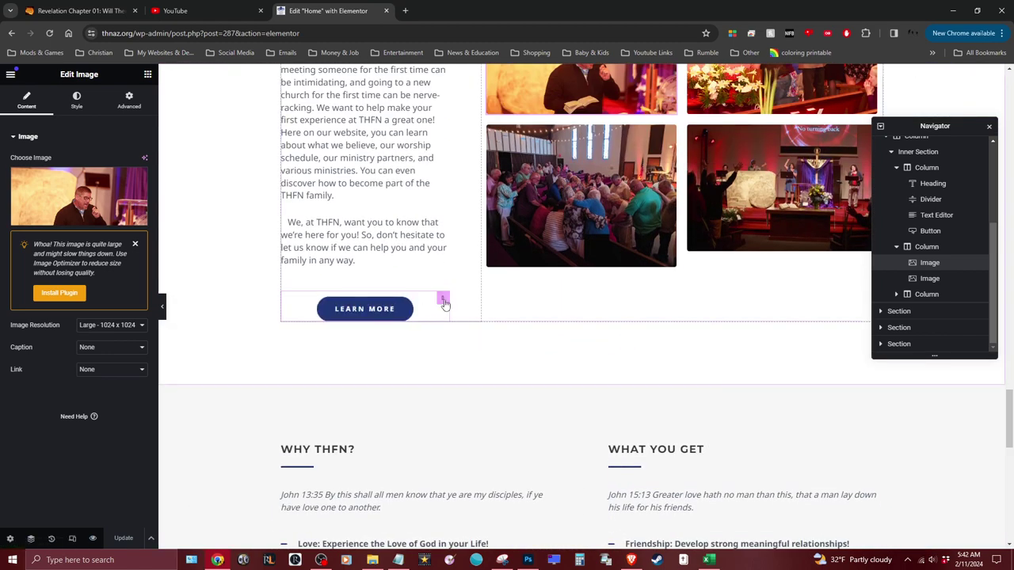
left_click(444, 301)
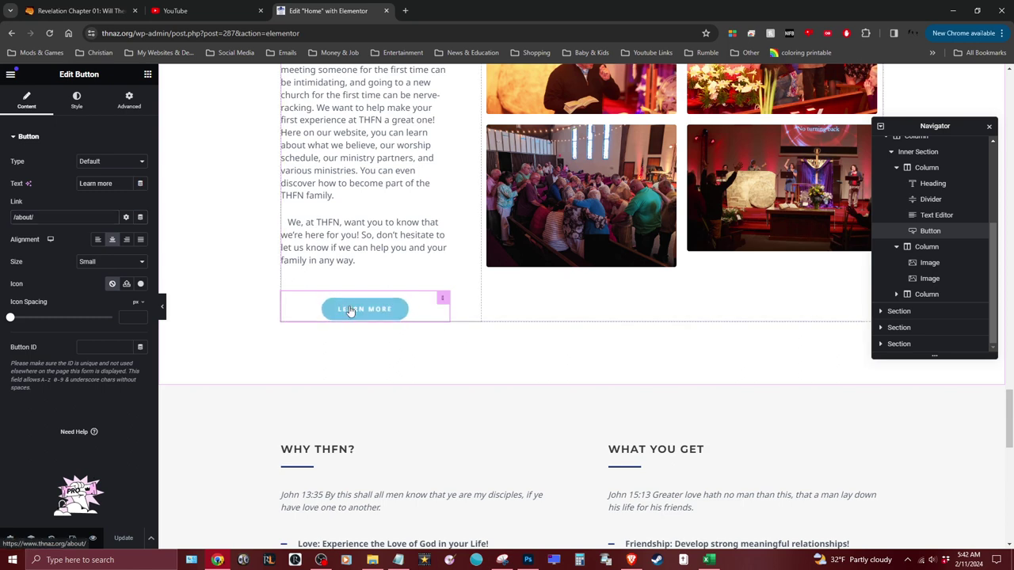
Step: Copy the Learn More button and paste it into the Welcome section
right_click(445, 301)
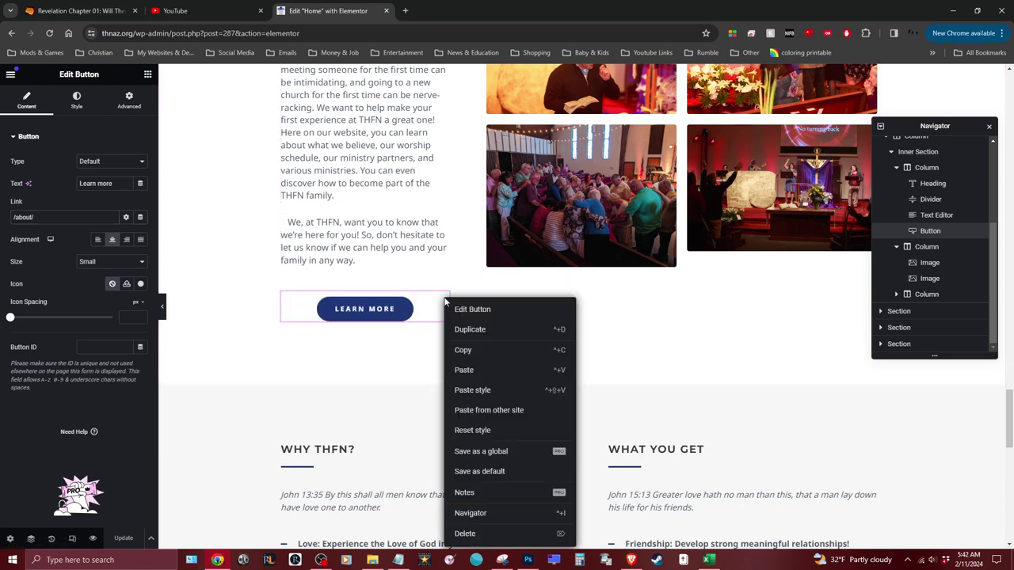
left_click(414, 364)
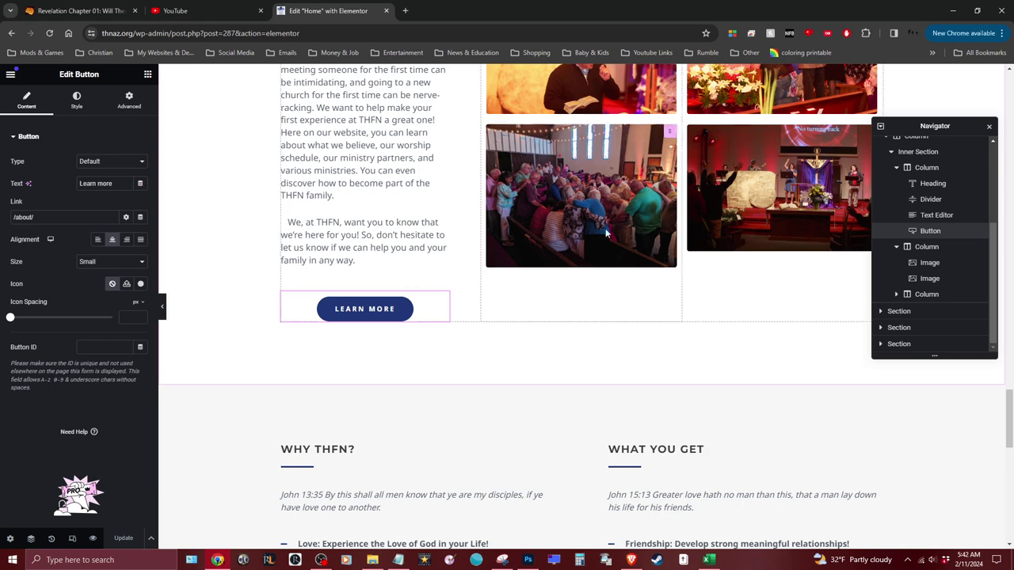
scroll(469, 292, "up", 2)
scroll(463, 282, "down", 1)
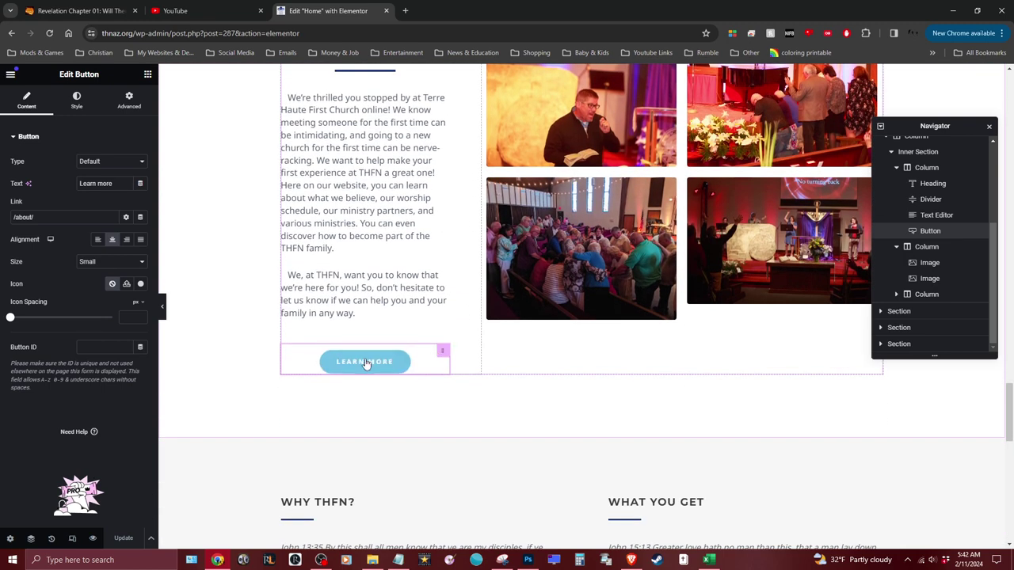
right_click(444, 356)
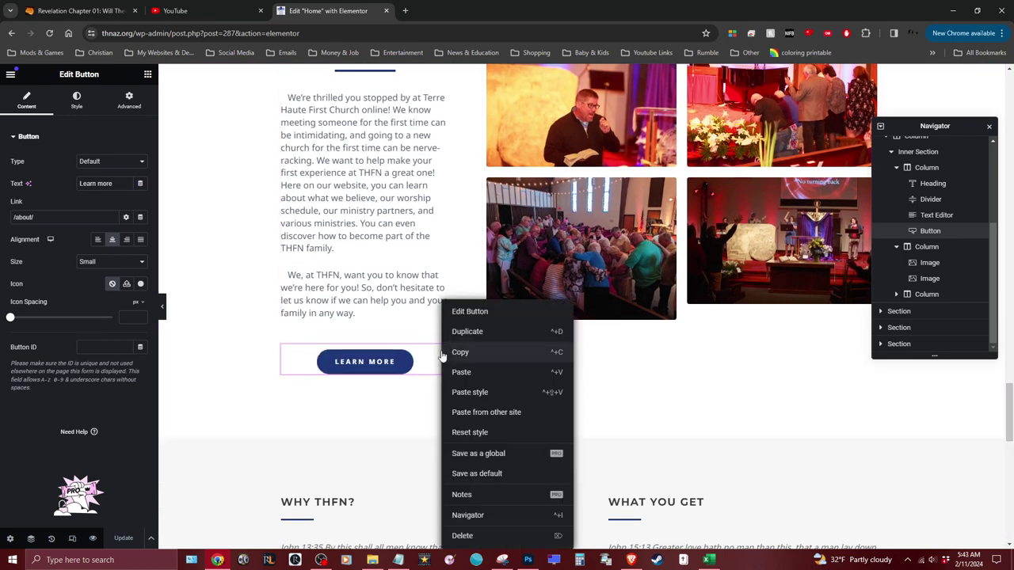
left_click(466, 360)
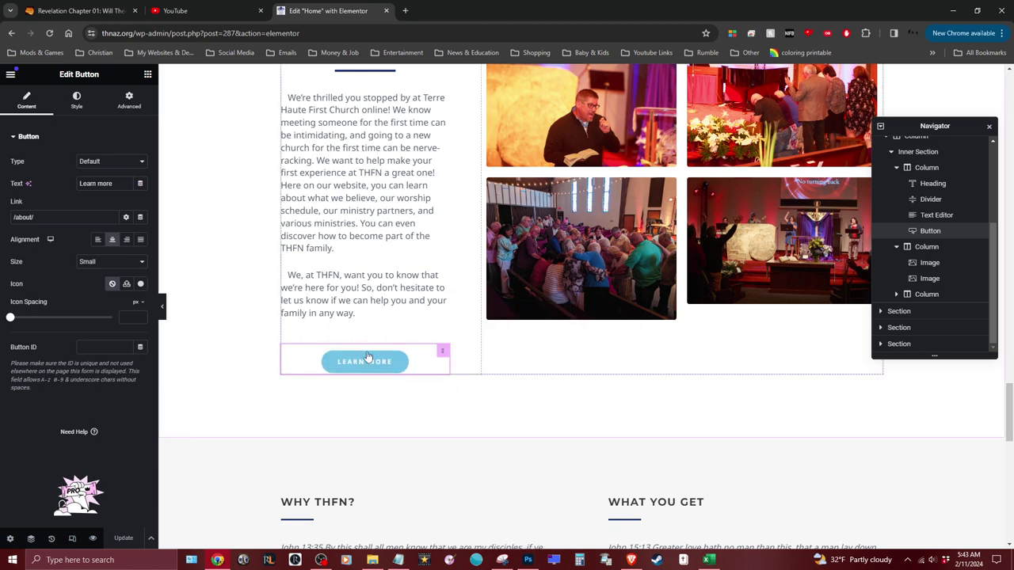
scroll(559, 359, "down", 1)
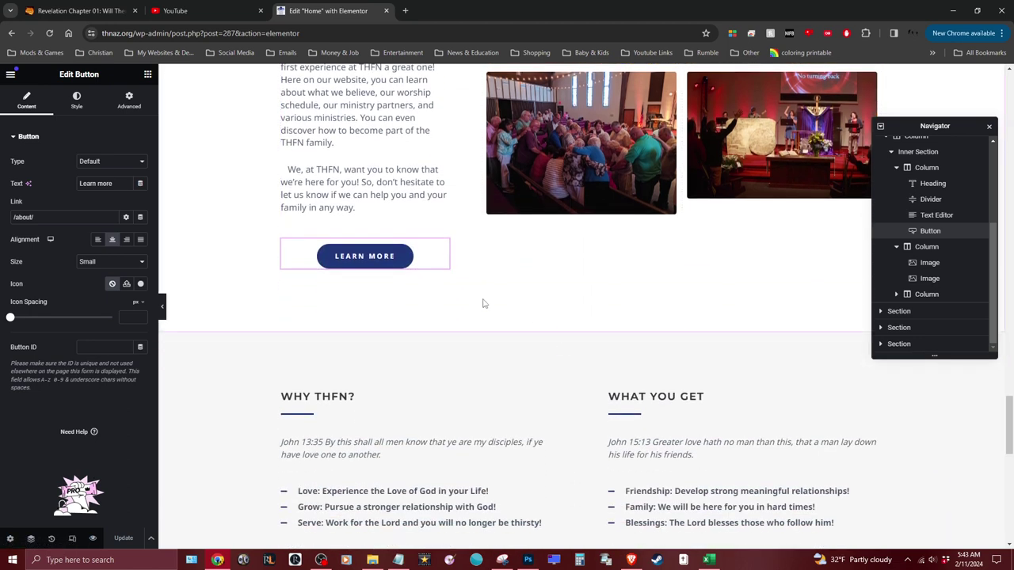
right_click(483, 301)
left_click(502, 372)
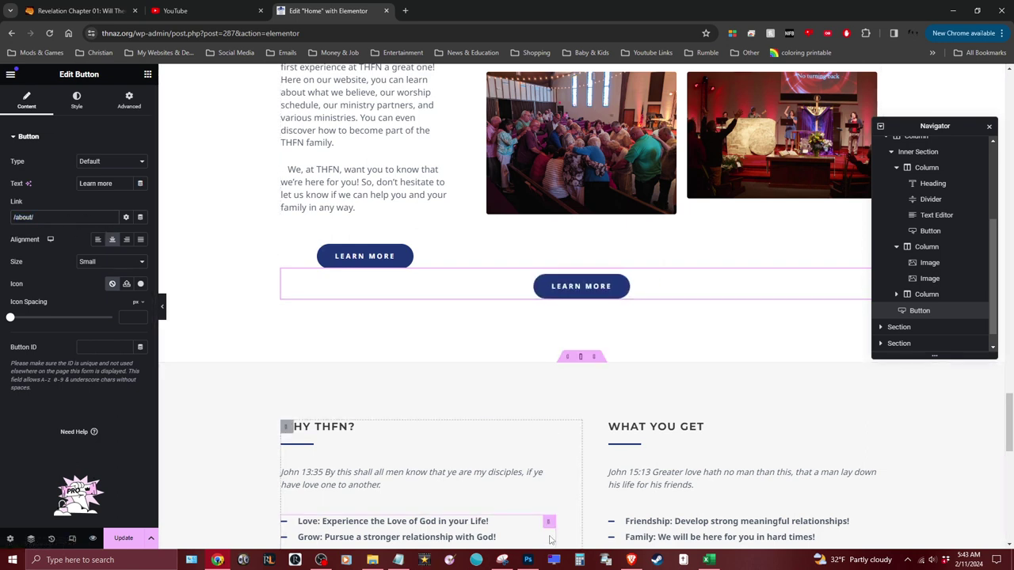
Step: Close the Navigator and delete the pasted Learn More button
left_click(989, 129)
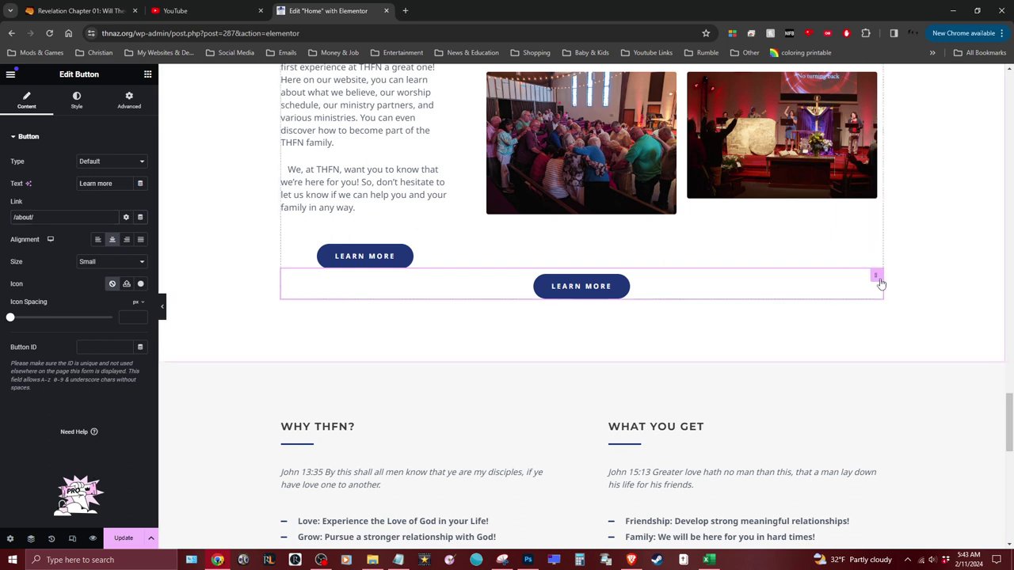
right_click(877, 279)
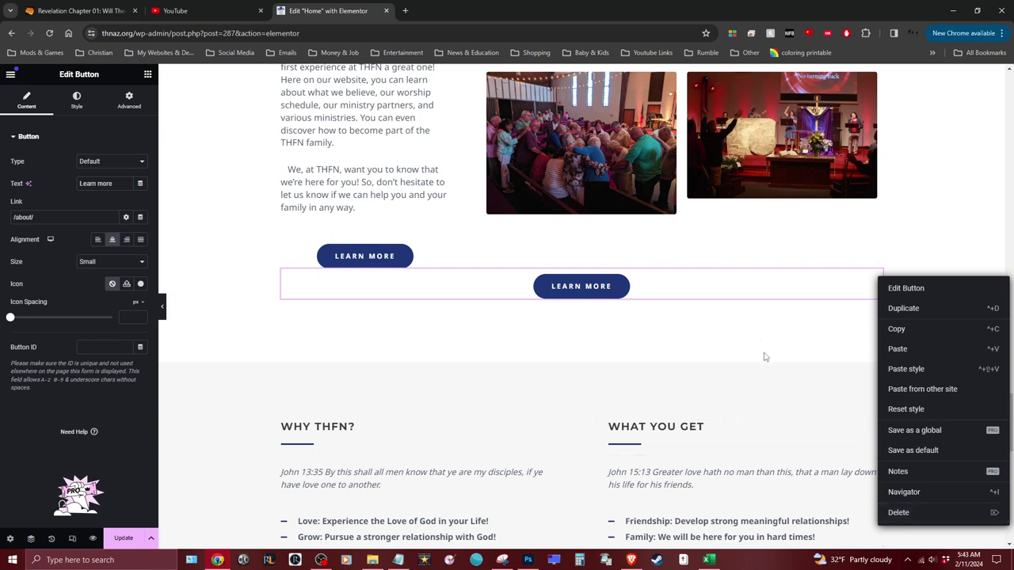
left_click(755, 327)
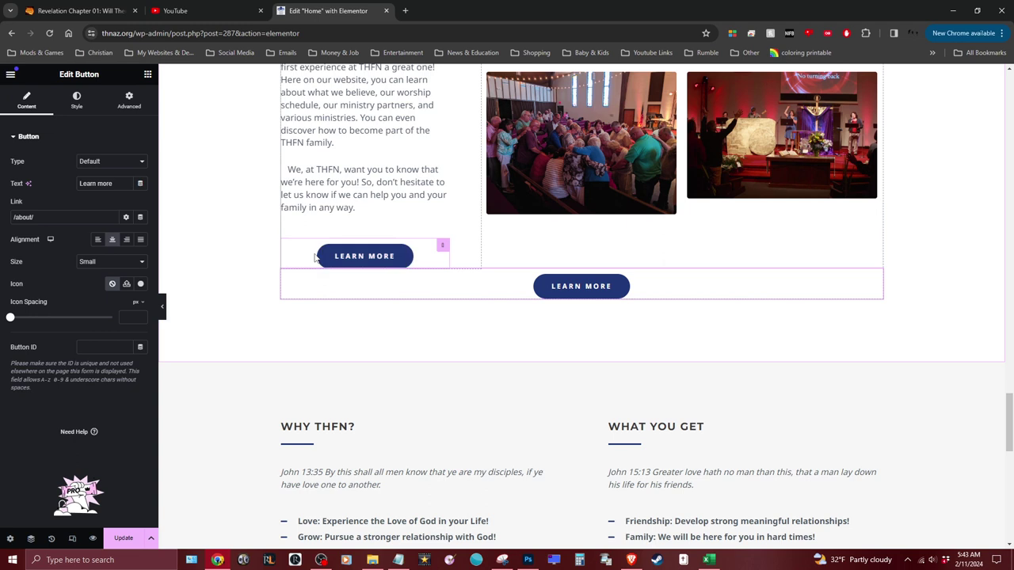
right_click(876, 280)
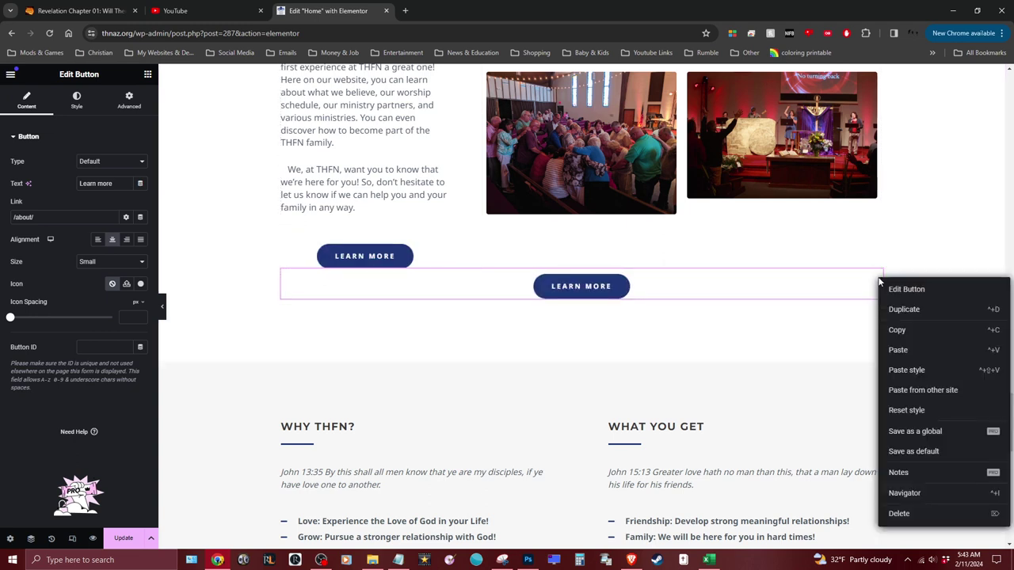
left_click(899, 513)
Step: Scroll back to the top of the Home page and open Elementor's main menu
scroll(720, 263, "down", 2)
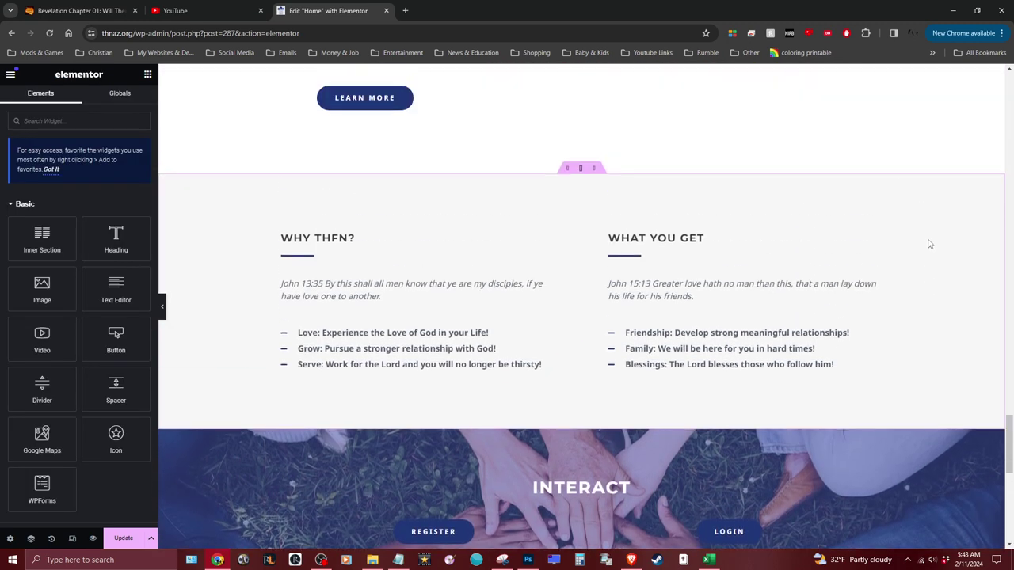
scroll(930, 244, "down", 6)
scroll(930, 234, "up", 1)
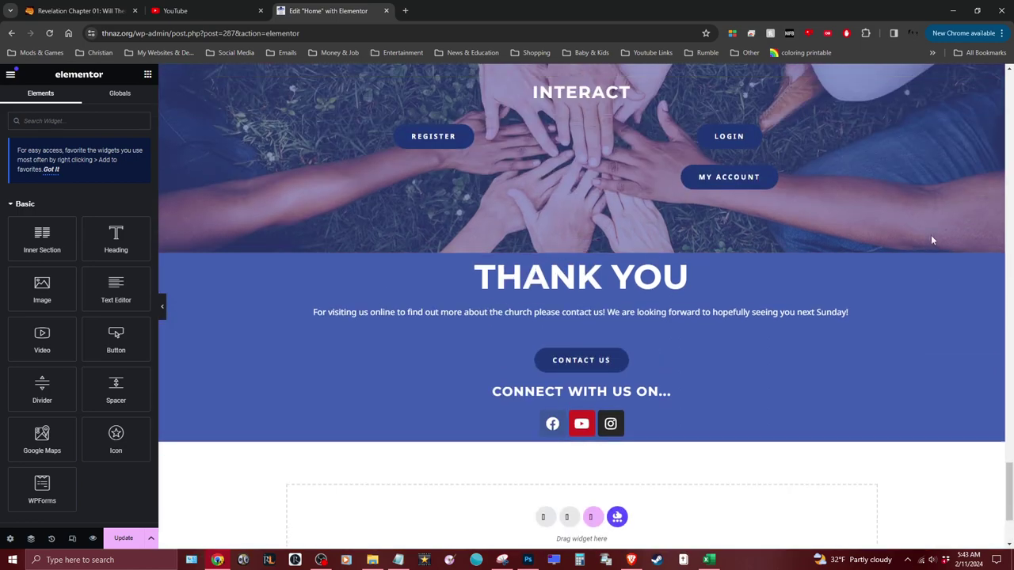
scroll(929, 235, "up", 13)
scroll(941, 232, "up", 8)
scroll(942, 229, "up", 12)
scroll(939, 228, "up", 9)
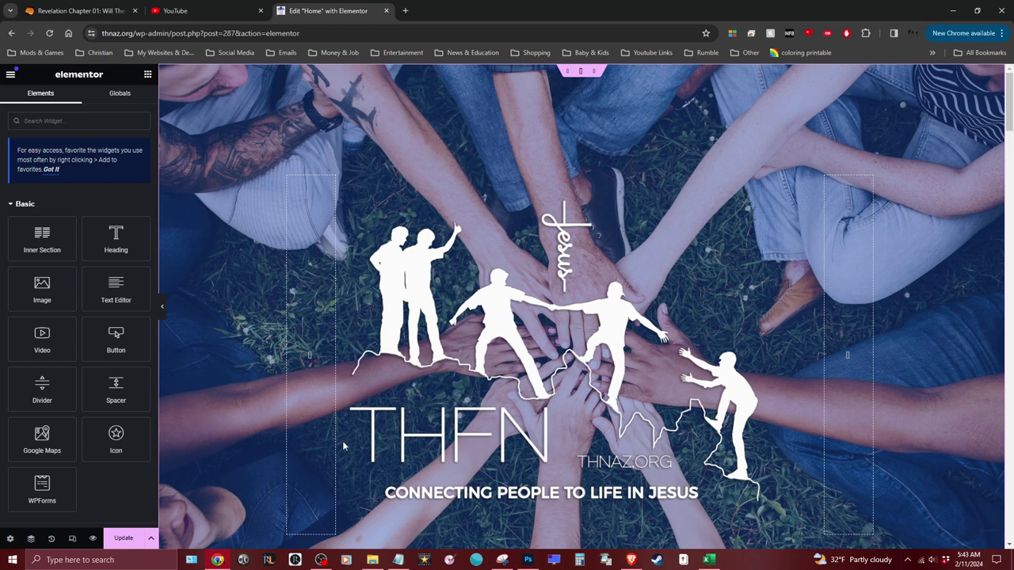
scroll(582, 416, "down", 2)
scroll(587, 407, "up", 2)
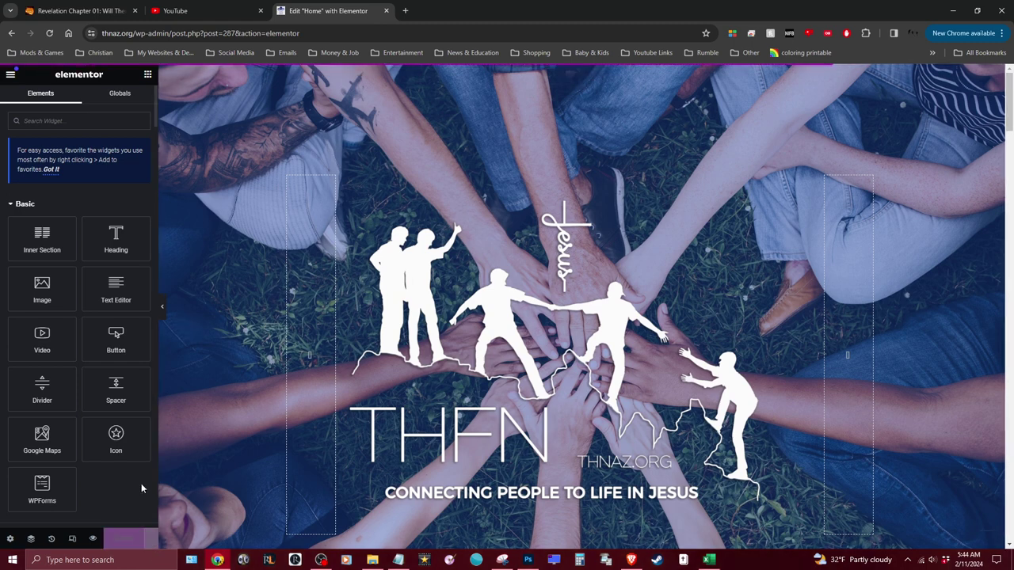
left_click(11, 75)
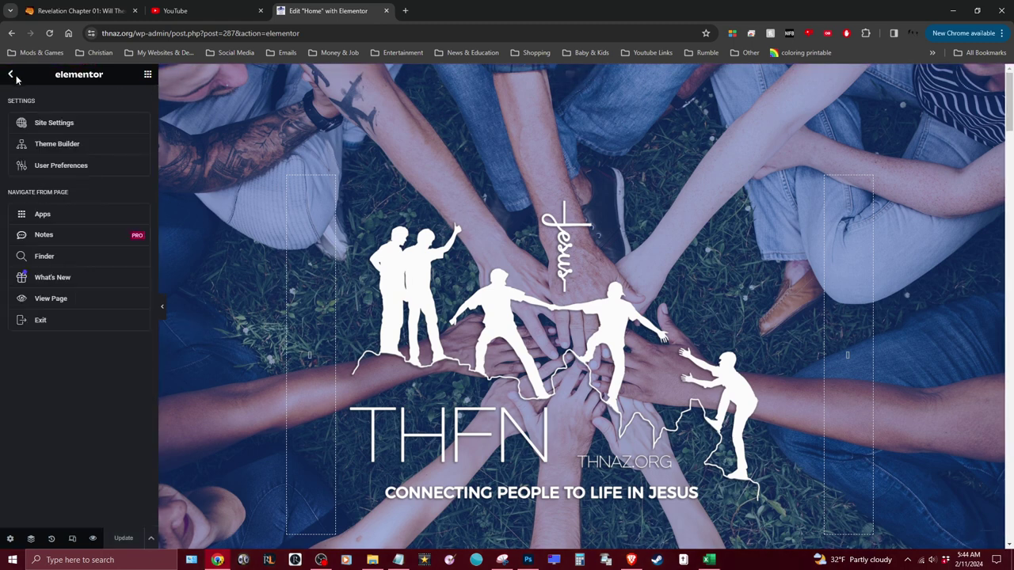
Step: View the live thnaz.org homepage down to the You're Invited section and service times
left_click(51, 299)
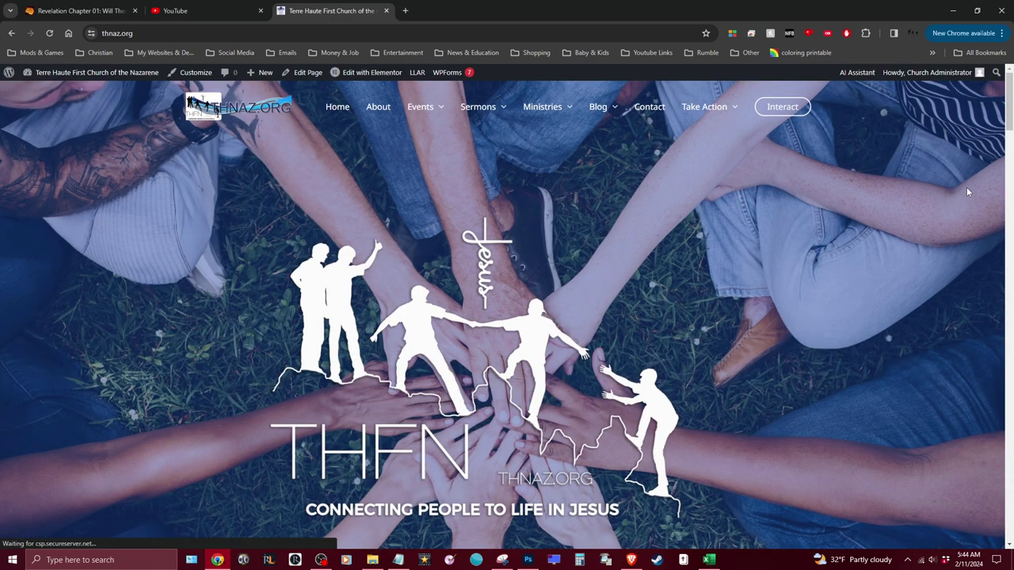
scroll(966, 191, "down", 5)
scroll(966, 190, "down", 8)
scroll(966, 190, "down", 4)
scroll(958, 190, "up", 8)
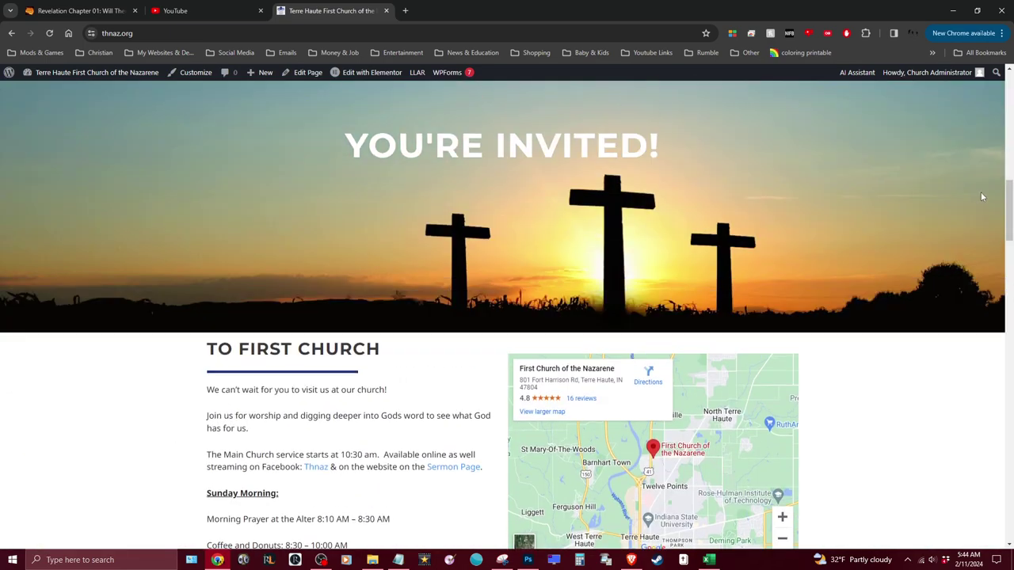